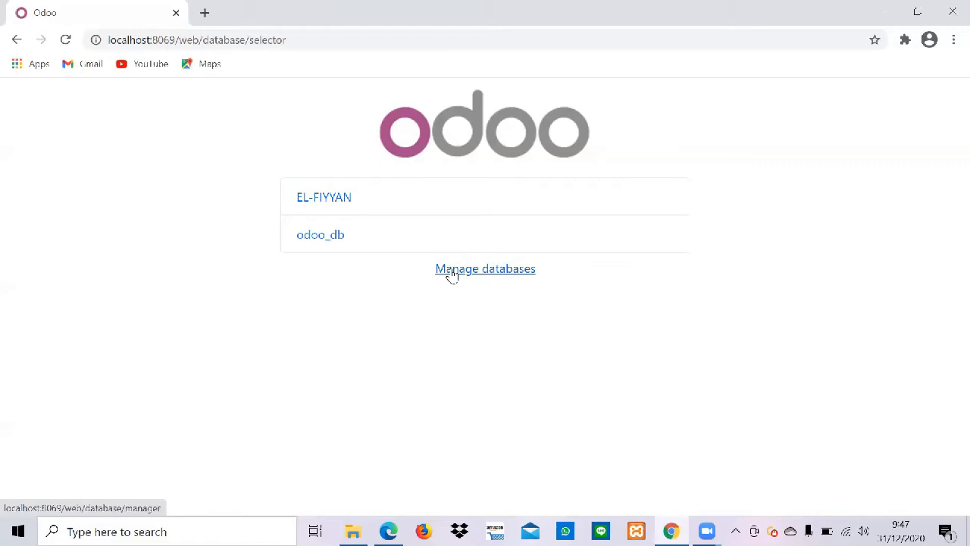
Examine the new-database form in the database manager, including its language choices, and close it without creating a database.
{"action": "left_click", "coordinate": [452, 273]}
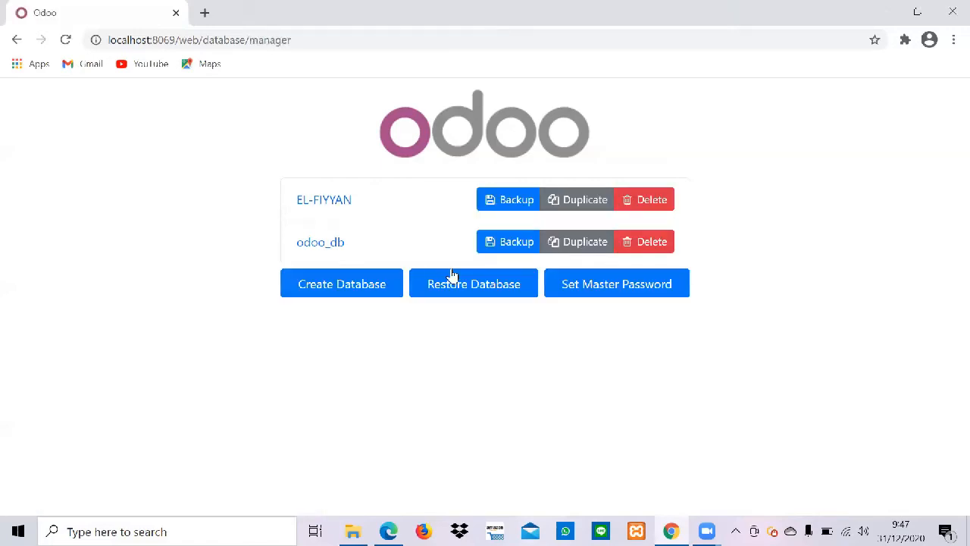
{"action": "left_click", "coordinate": [356, 286]}
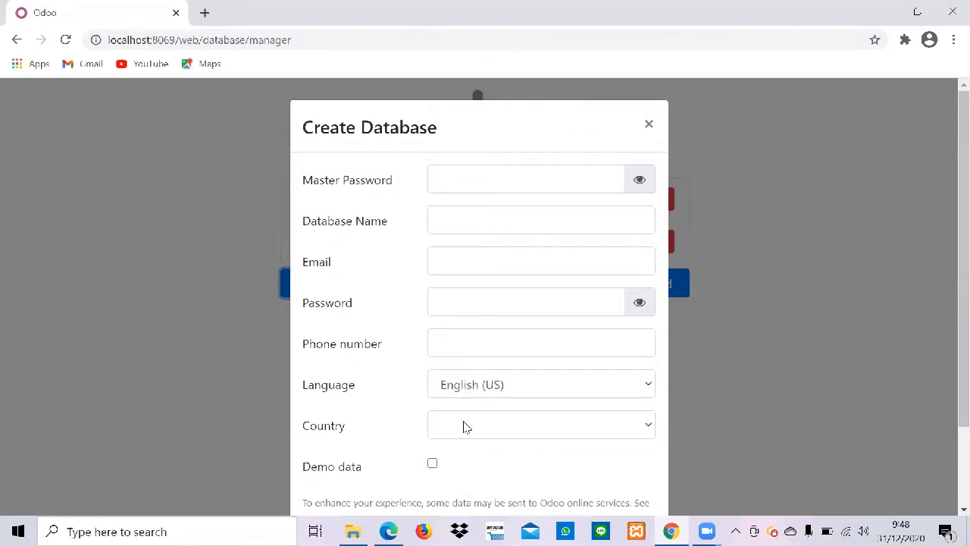
{"action": "left_click", "coordinate": [642, 389]}
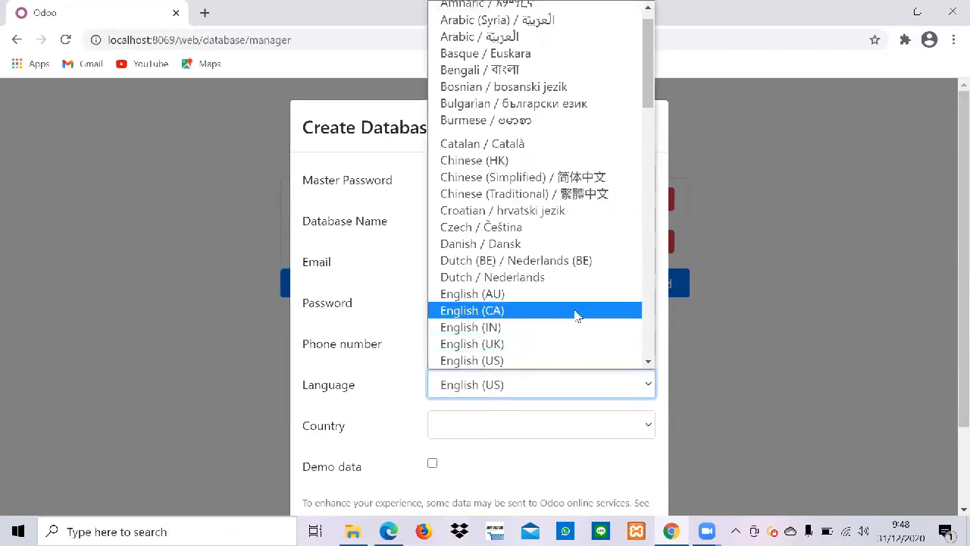
{"action": "scroll", "coordinate": [578, 317], "scroll_direction": "down", "scroll_amount": 12}
{"action": "scroll", "coordinate": [577, 317], "scroll_direction": "up", "scroll_amount": 10}
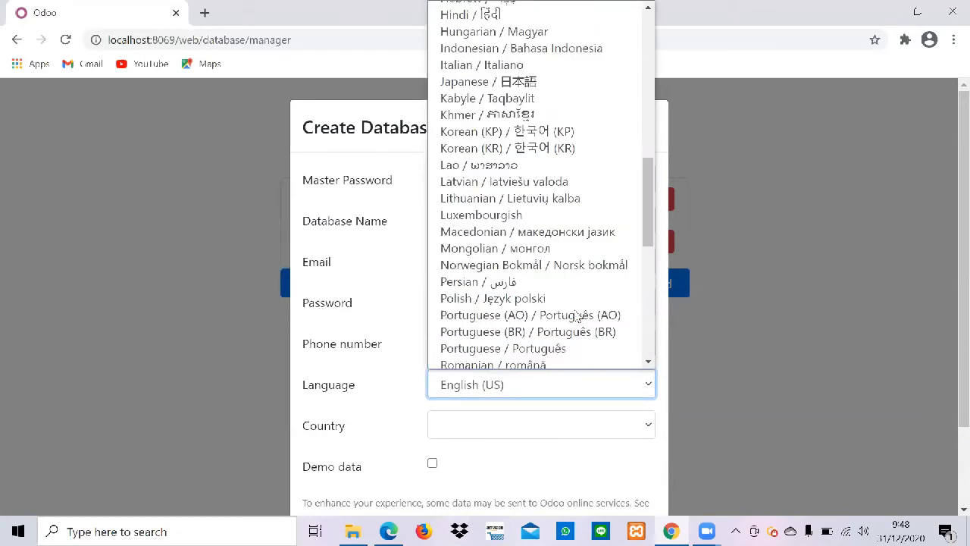
{"action": "scroll", "coordinate": [577, 317], "scroll_direction": "down", "scroll_amount": 9}
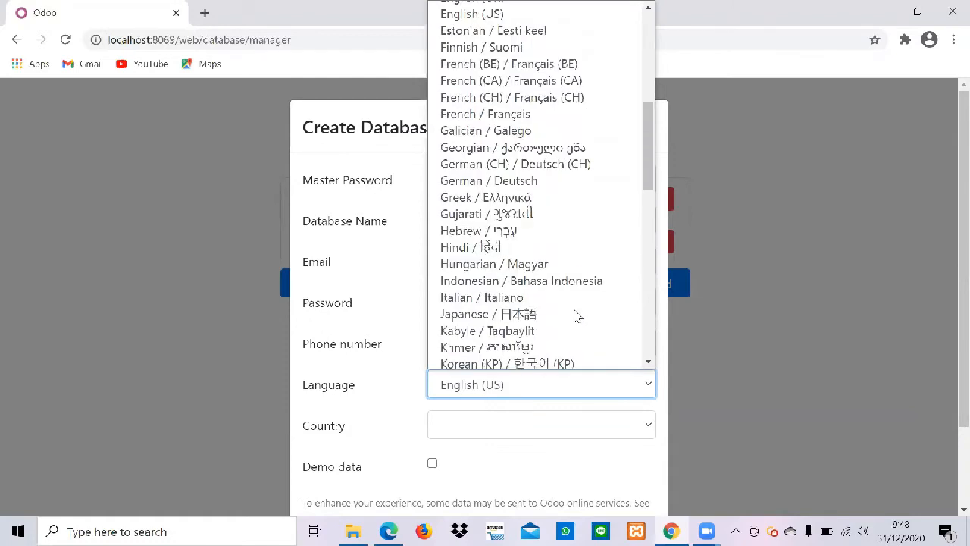
{"action": "scroll", "coordinate": [578, 317], "scroll_direction": "down", "scroll_amount": 4}
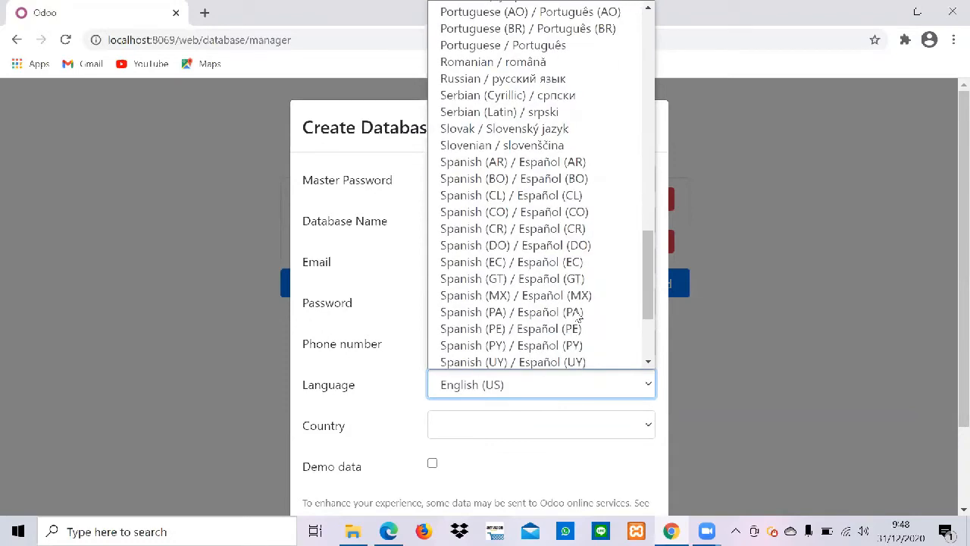
{"action": "scroll", "coordinate": [578, 317], "scroll_direction": "up", "scroll_amount": 12}
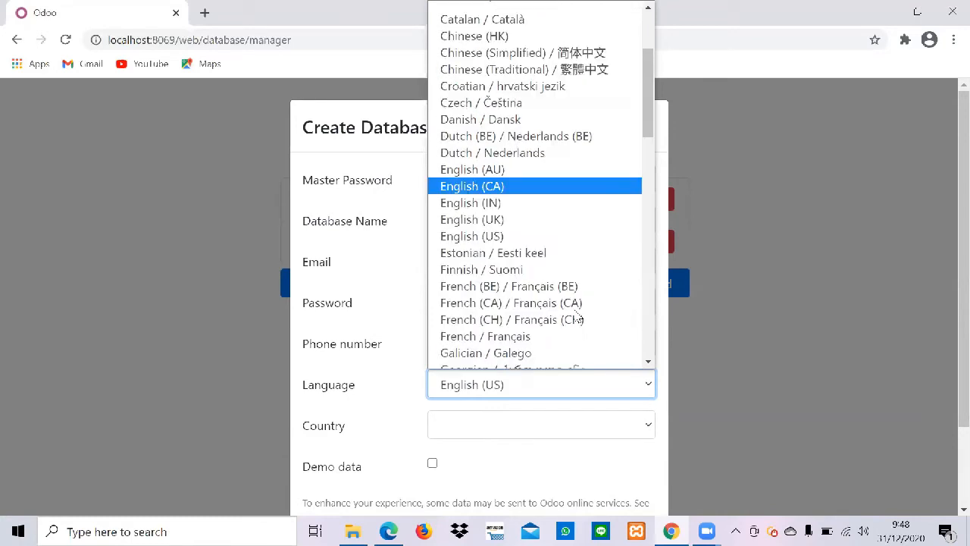
{"action": "left_click", "coordinate": [379, 452]}
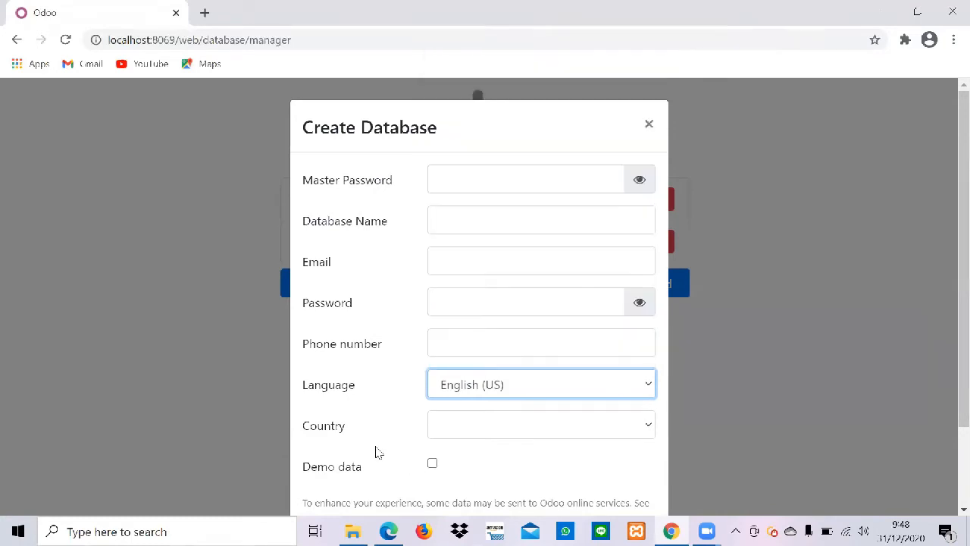
{"action": "scroll", "coordinate": [455, 436], "scroll_direction": "down", "scroll_amount": 2}
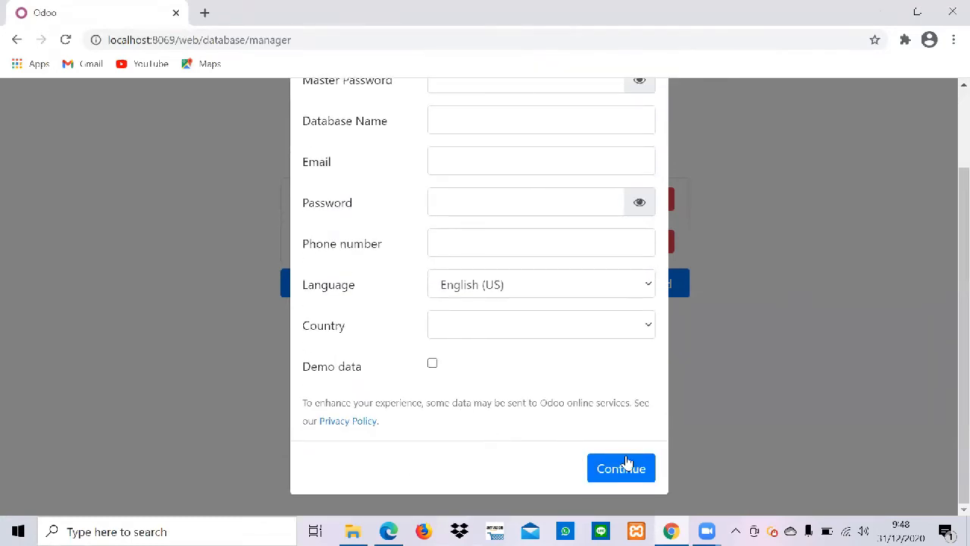
{"action": "scroll", "coordinate": [628, 463], "scroll_direction": "up", "scroll_amount": 2}
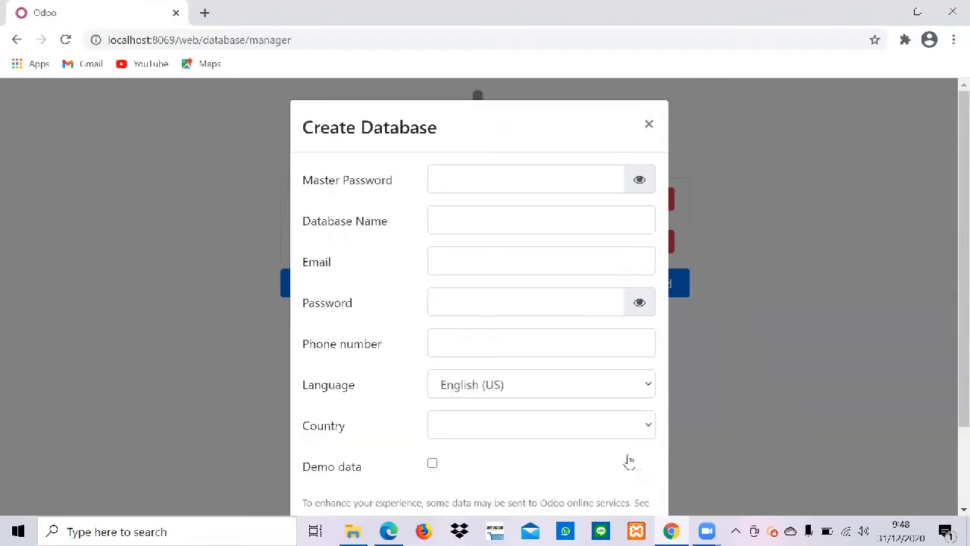
{"action": "left_click", "coordinate": [650, 125]}
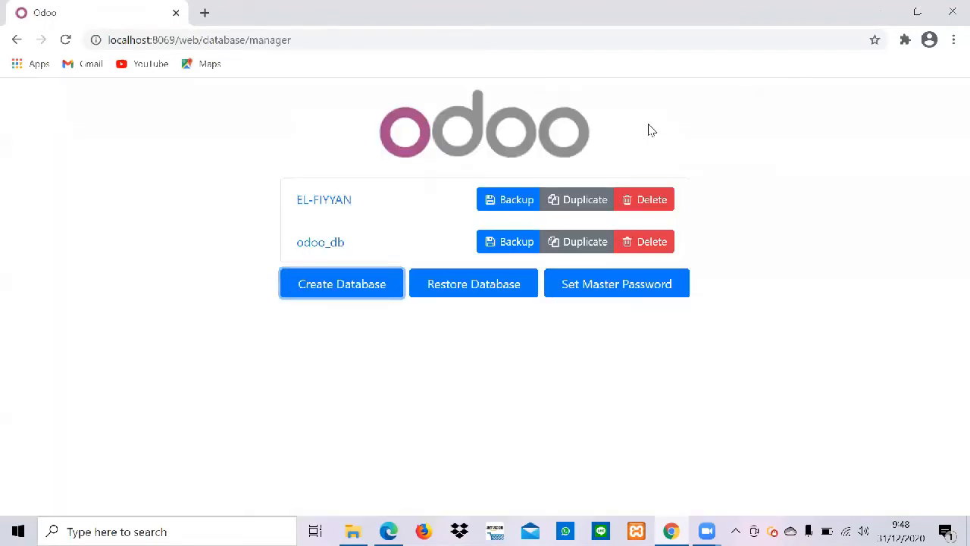
Return to the database selector, open the EL-FIYYAN database and go to the Sales entry in its list of apps.
{"action": "left_click", "coordinate": [16, 40]}
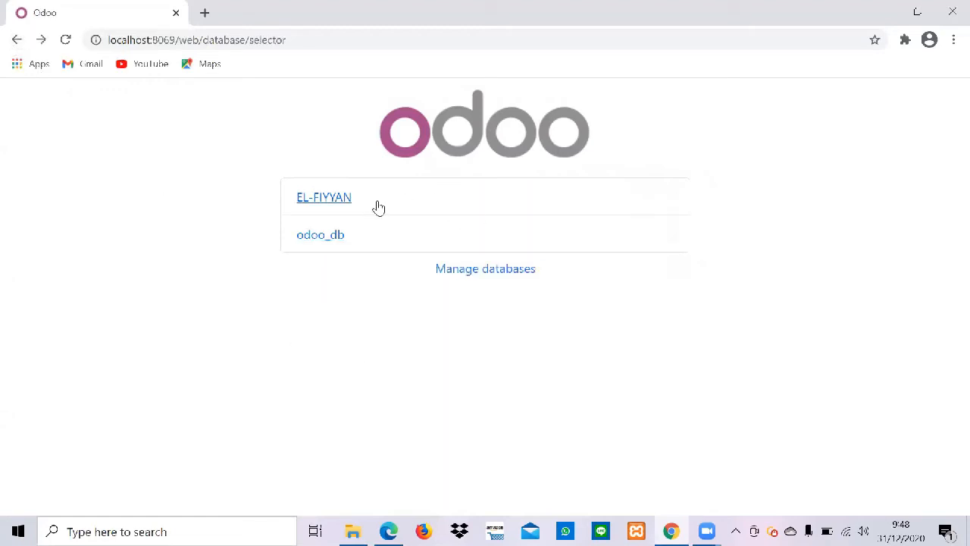
{"action": "left_click", "coordinate": [341, 203]}
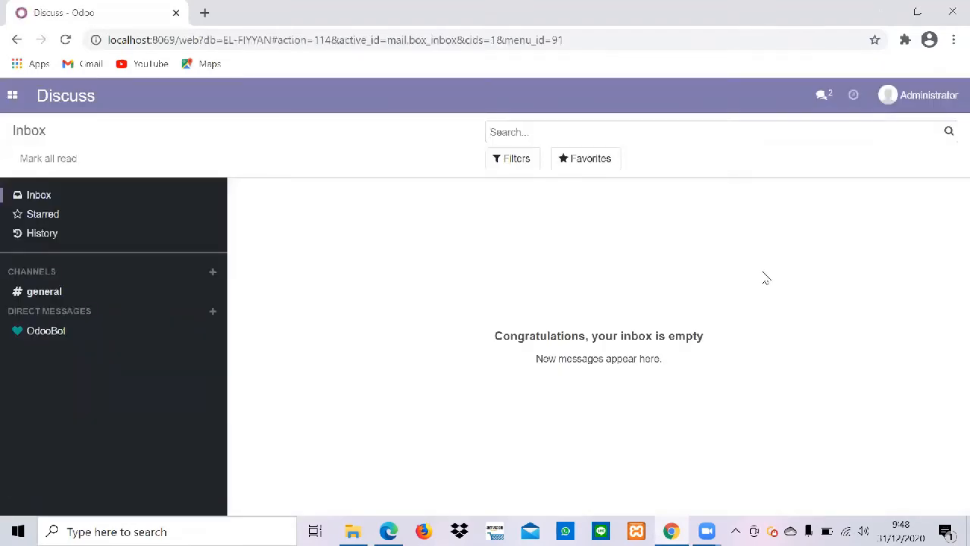
{"action": "left_click", "coordinate": [10, 100]}
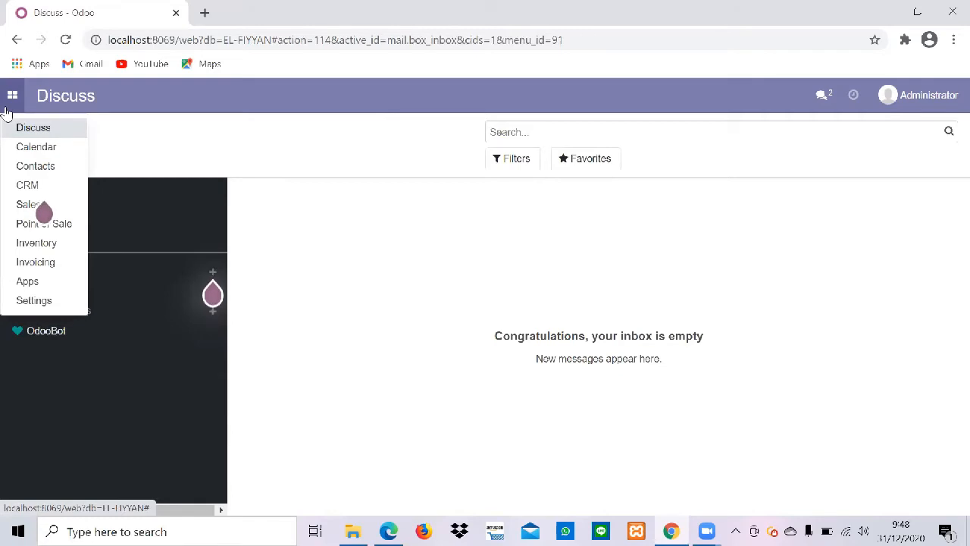
{"action": "left_click", "coordinate": [38, 288]}
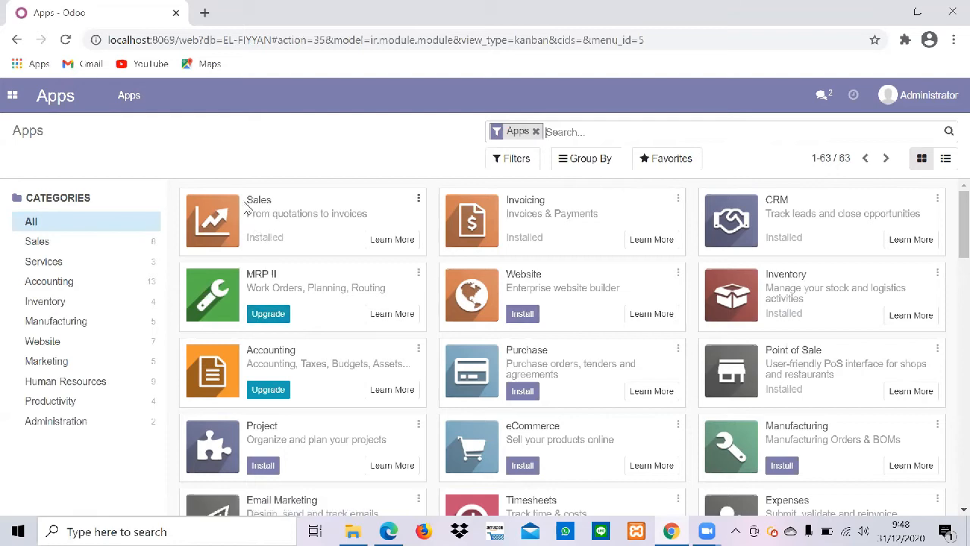
{"action": "left_click_drag", "start_coordinate": [248, 200], "coordinate": [284, 205]}
Open the Sales app and go to its product list.
{"action": "left_click", "coordinate": [13, 96]}
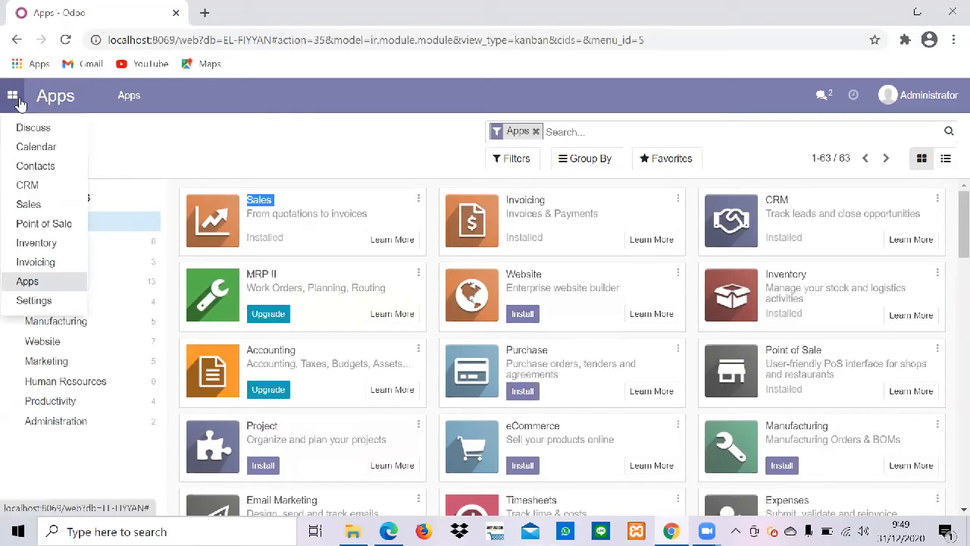
{"action": "left_click", "coordinate": [34, 204]}
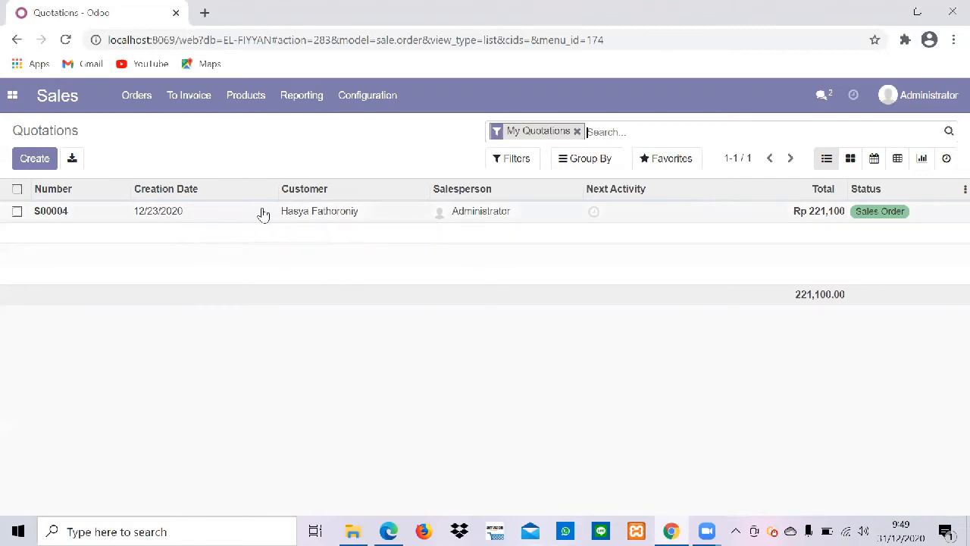
{"action": "left_click", "coordinate": [150, 108]}
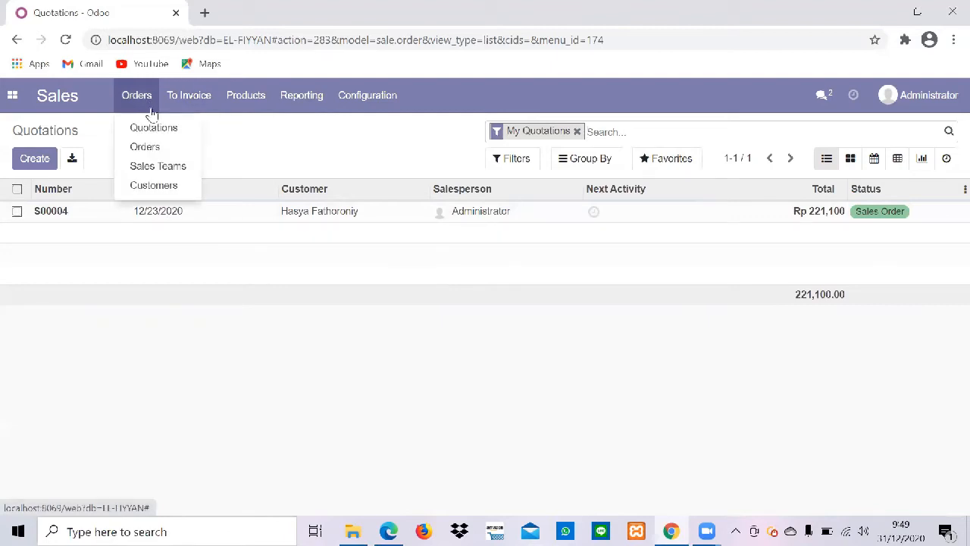
{"action": "left_click", "coordinate": [232, 109]}
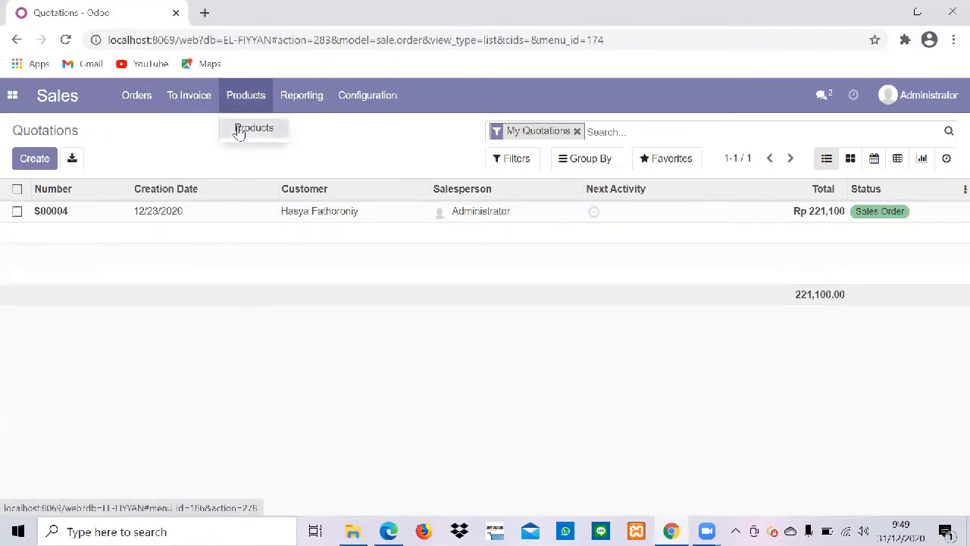
{"action": "left_click", "coordinate": [238, 129]}
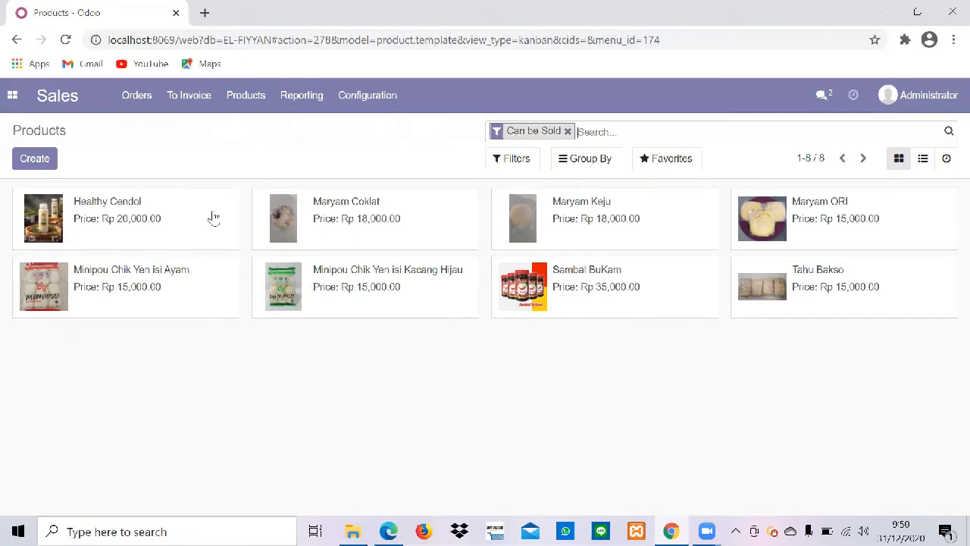
Review the Healthy Cendol product's details and return to the product list.
{"action": "left_click", "coordinate": [34, 225]}
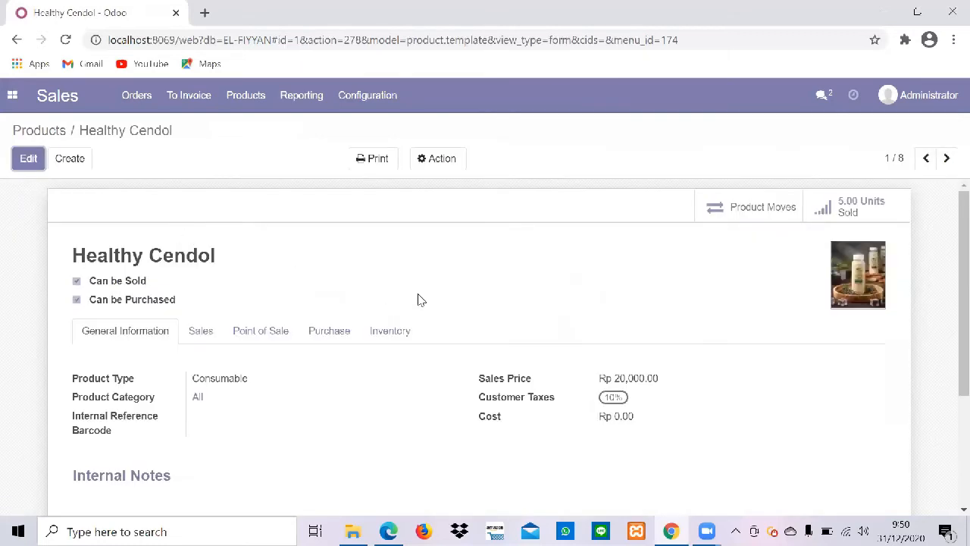
{"action": "scroll", "coordinate": [488, 308], "scroll_direction": "down", "scroll_amount": 1}
{"action": "scroll", "coordinate": [488, 308], "scroll_direction": "up", "scroll_amount": 1}
{"action": "left_click", "coordinate": [29, 129]}
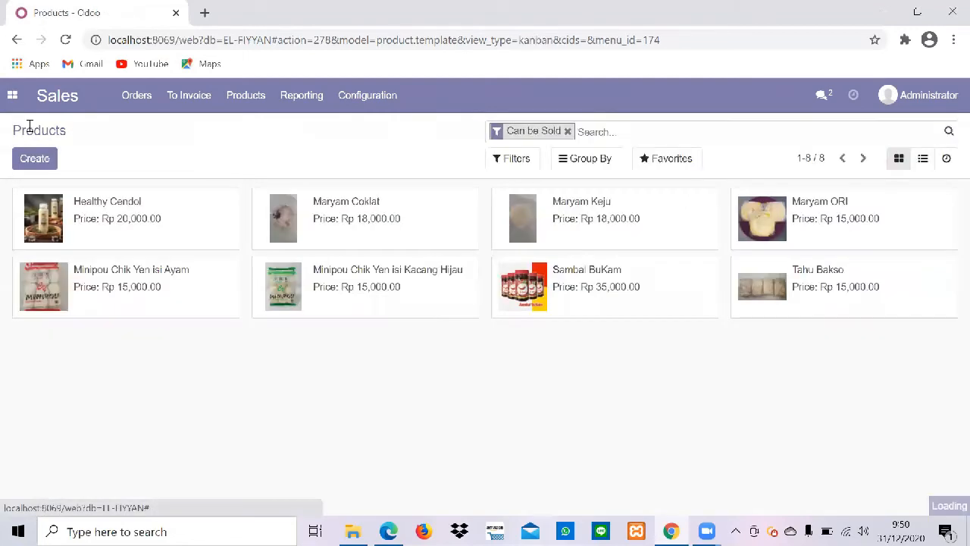
Start a new product named Healty Cendol 18 and set its sales price to Rp 18,000.
{"action": "left_click", "coordinate": [42, 163]}
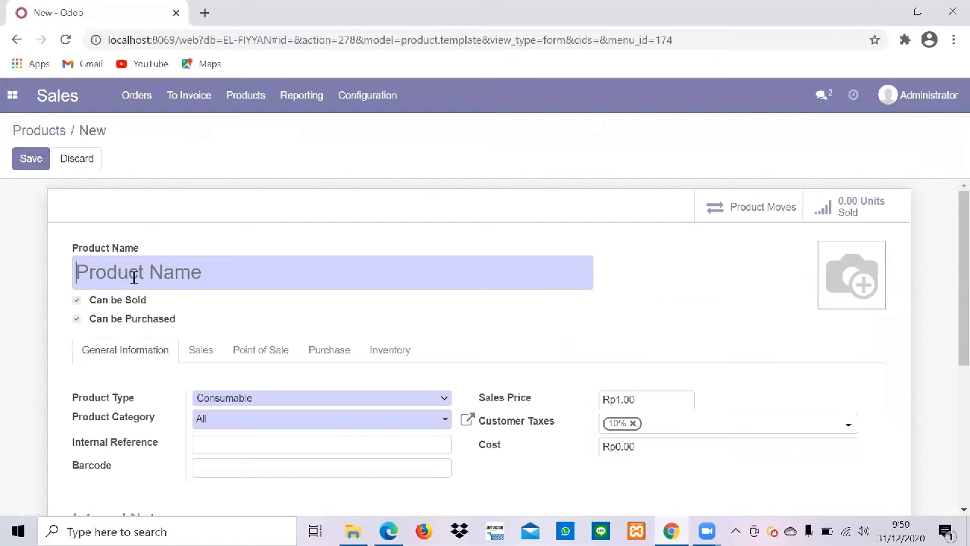
{"action": "left_click", "coordinate": [134, 277]}
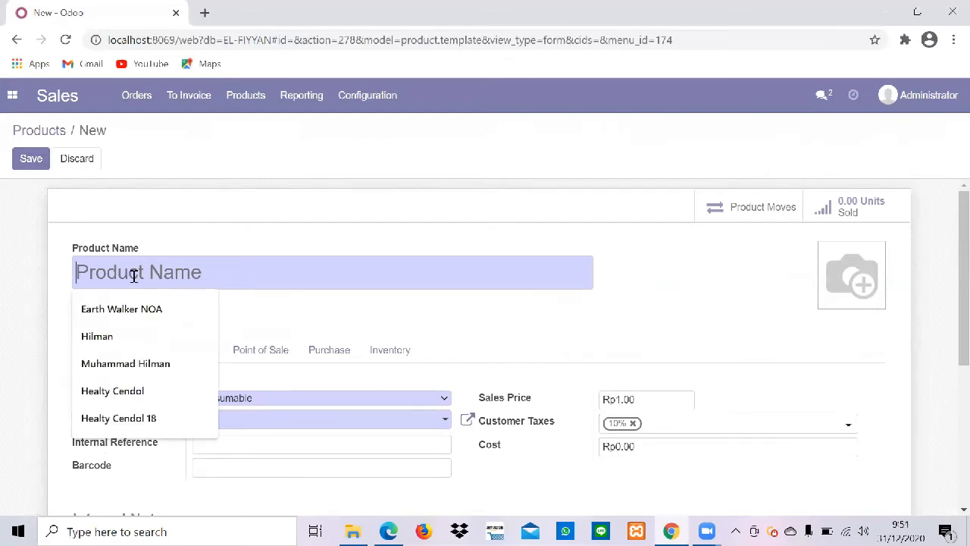
{"action": "left_click", "coordinate": [154, 418]}
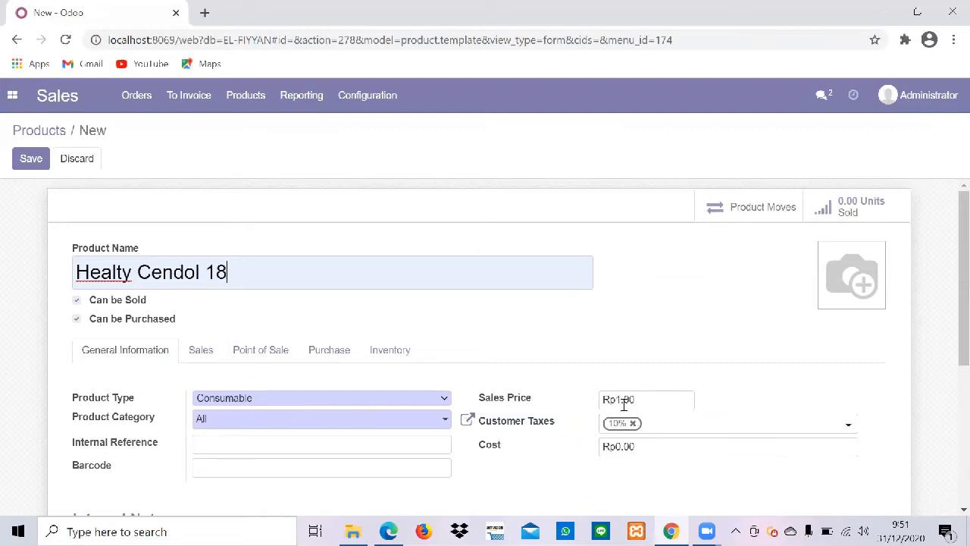
{"action": "scroll", "coordinate": [631, 405], "scroll_direction": "down", "scroll_amount": 1}
{"action": "scroll", "coordinate": [632, 398], "scroll_direction": "up", "scroll_amount": 1}
{"action": "scroll", "coordinate": [677, 429], "scroll_direction": "down", "scroll_amount": 1}
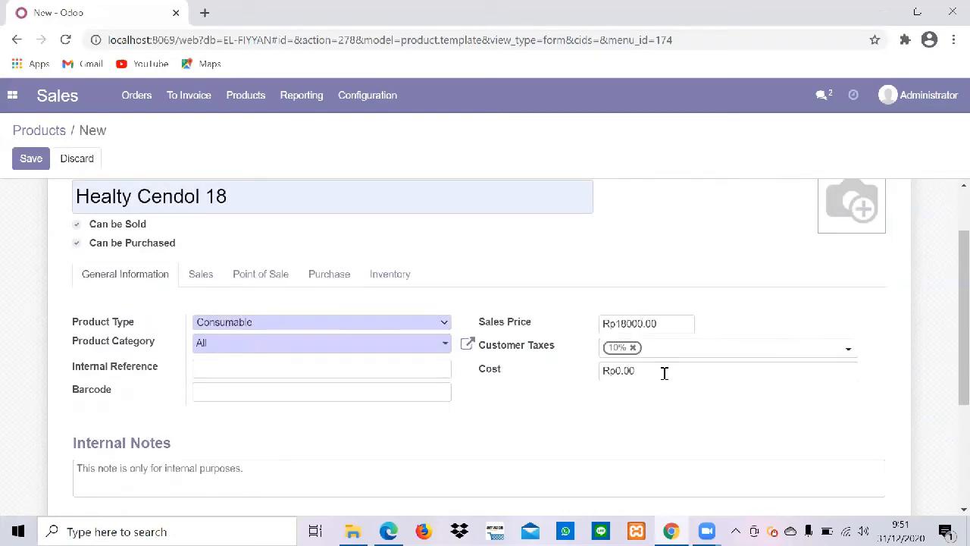
{"action": "scroll", "coordinate": [664, 377], "scroll_direction": "down", "scroll_amount": 3}
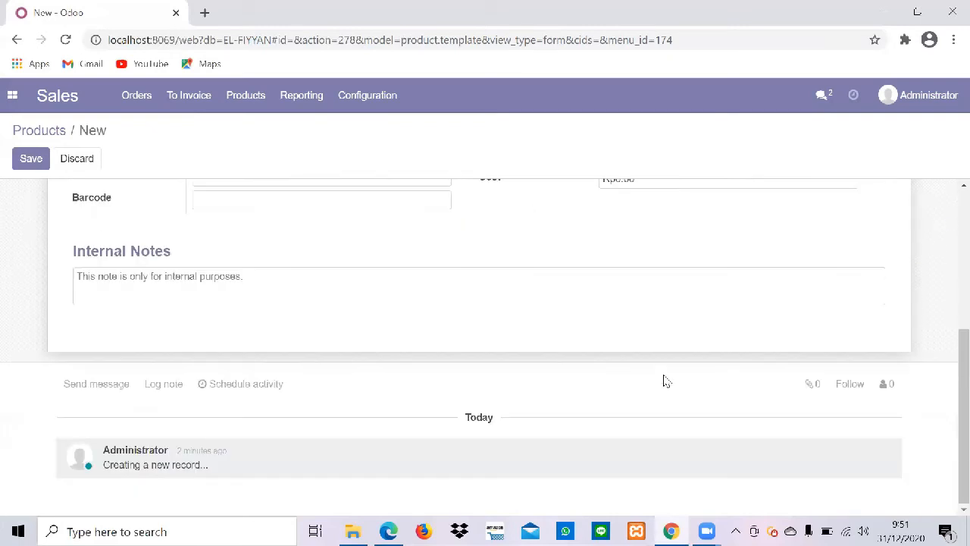
{"action": "scroll", "coordinate": [665, 379], "scroll_direction": "up", "scroll_amount": 4}
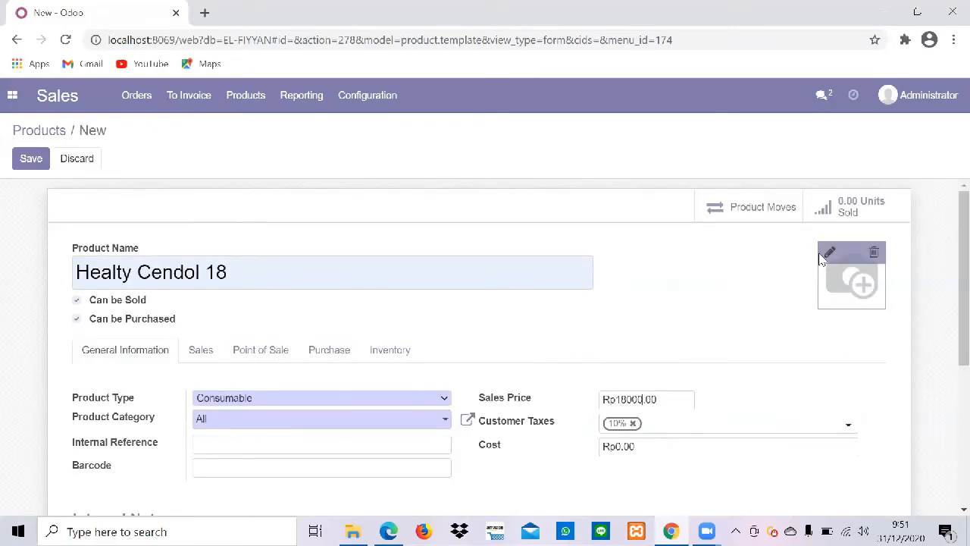
Add the healthy-cendol image from the Foto Produk folder as the product photo and save the new product.
{"action": "left_click", "coordinate": [831, 252]}
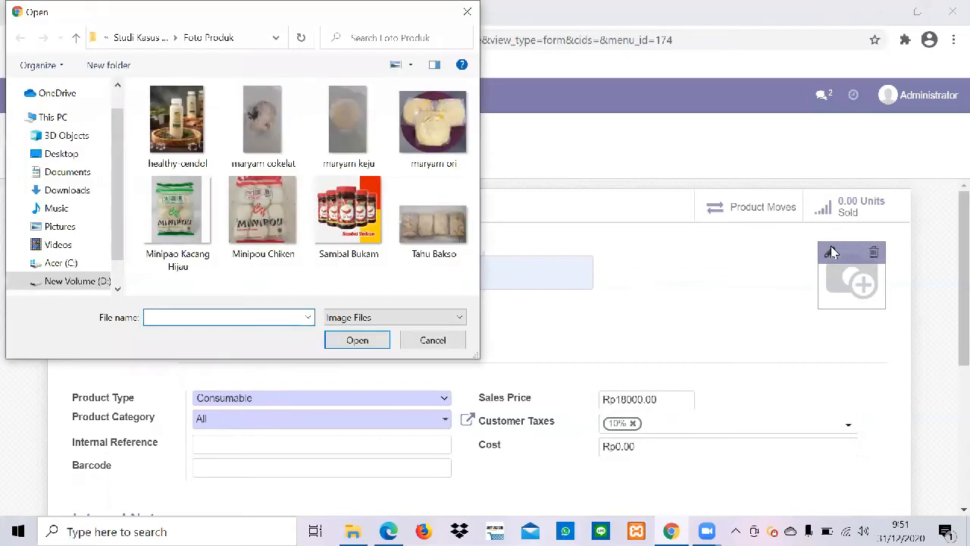
{"action": "left_click", "coordinate": [203, 154]}
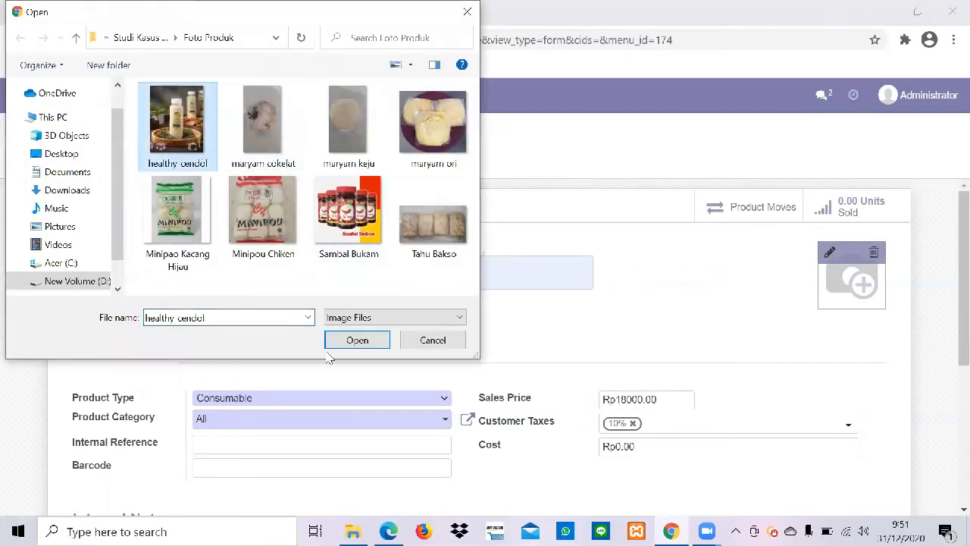
{"action": "left_click", "coordinate": [350, 341]}
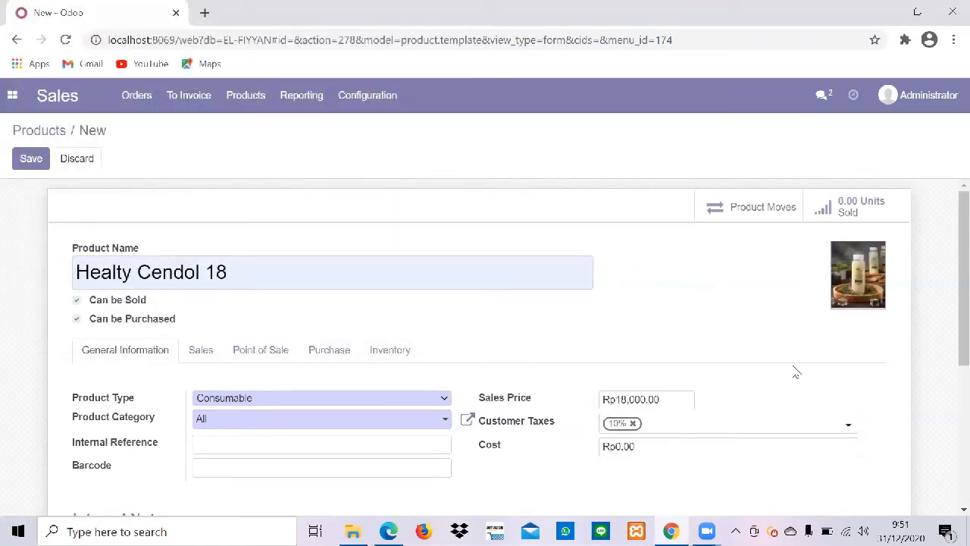
{"action": "left_click", "coordinate": [22, 160]}
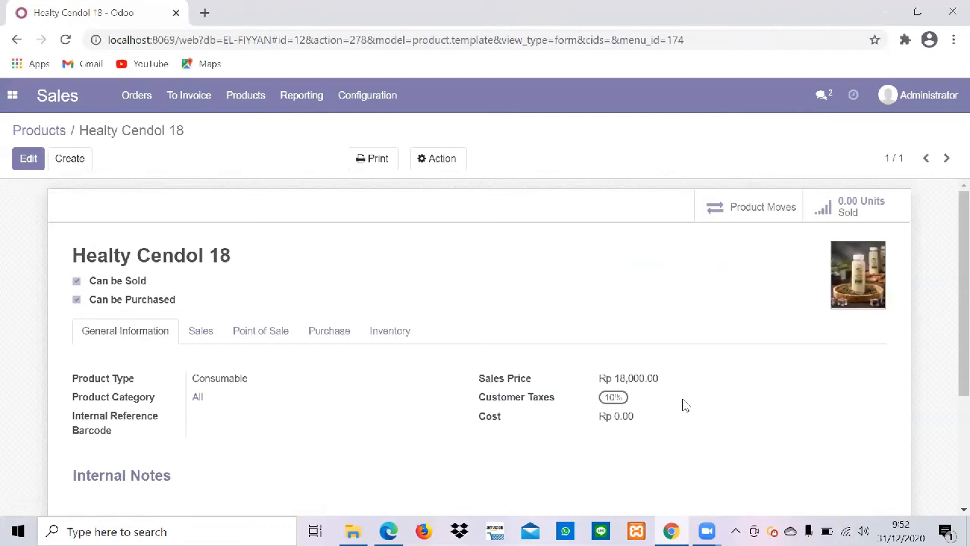
Review the saved Healty Cendol 18 product record and delete it.
{"action": "scroll", "coordinate": [576, 399], "scroll_direction": "down", "scroll_amount": 2}
{"action": "scroll", "coordinate": [576, 399], "scroll_direction": "up", "scroll_amount": 2}
{"action": "left_click", "coordinate": [448, 168]}
{"action": "left_click", "coordinate": [460, 227]}
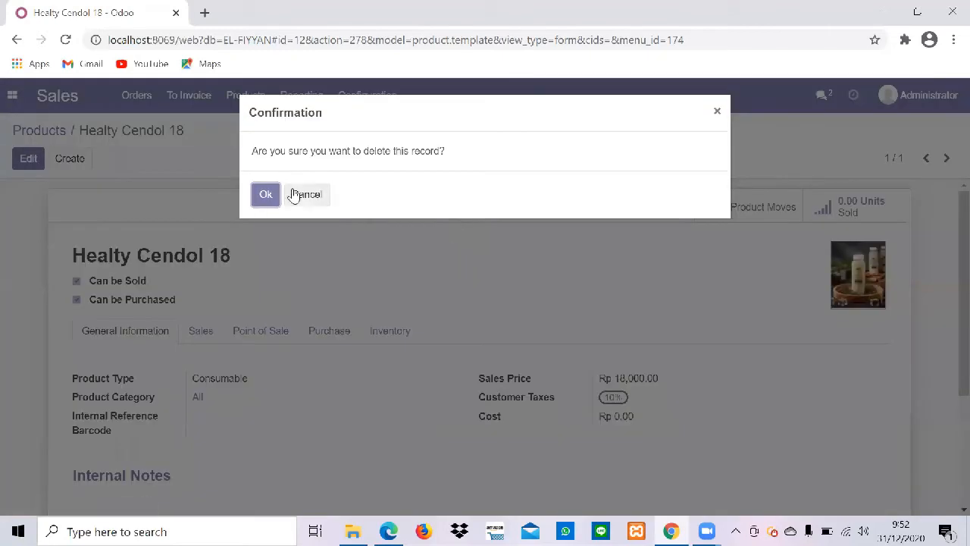
{"action": "left_click", "coordinate": [266, 196]}
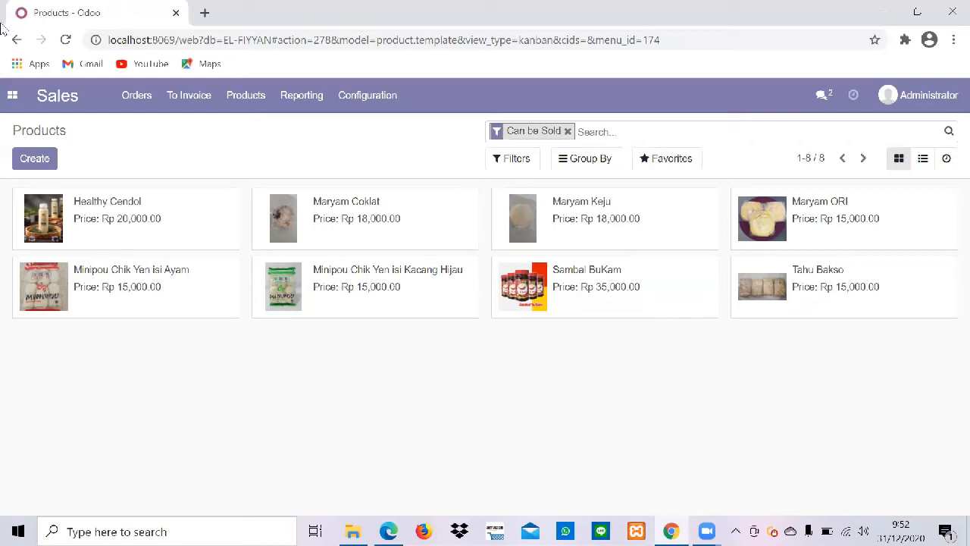
Open the customer list and review the existing customer's address, phone and email details.
{"action": "left_click", "coordinate": [156, 100]}
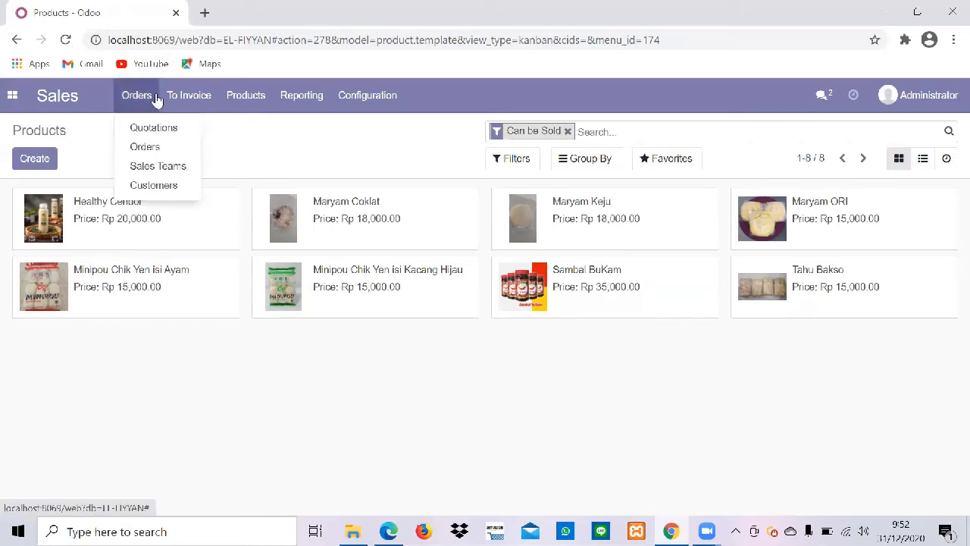
{"action": "left_click", "coordinate": [148, 186]}
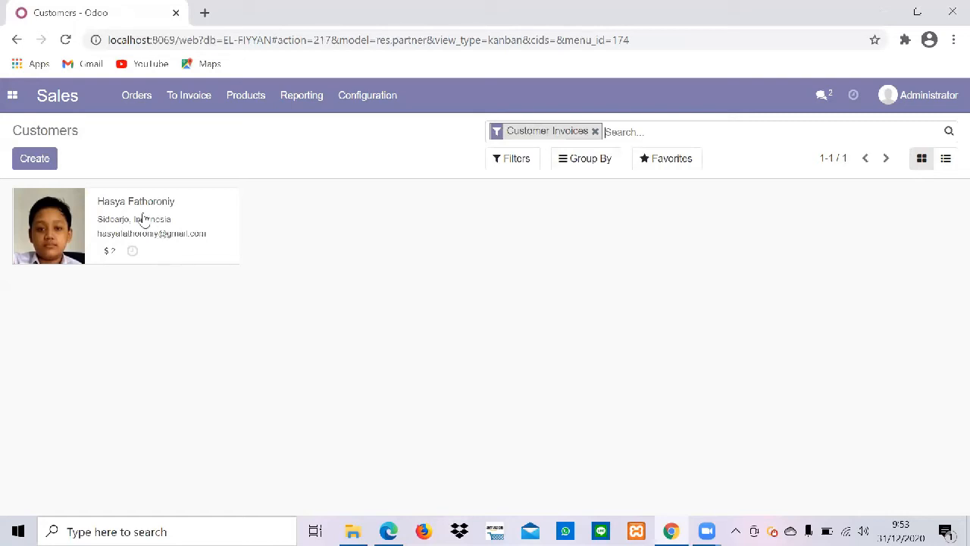
{"action": "left_click", "coordinate": [150, 252]}
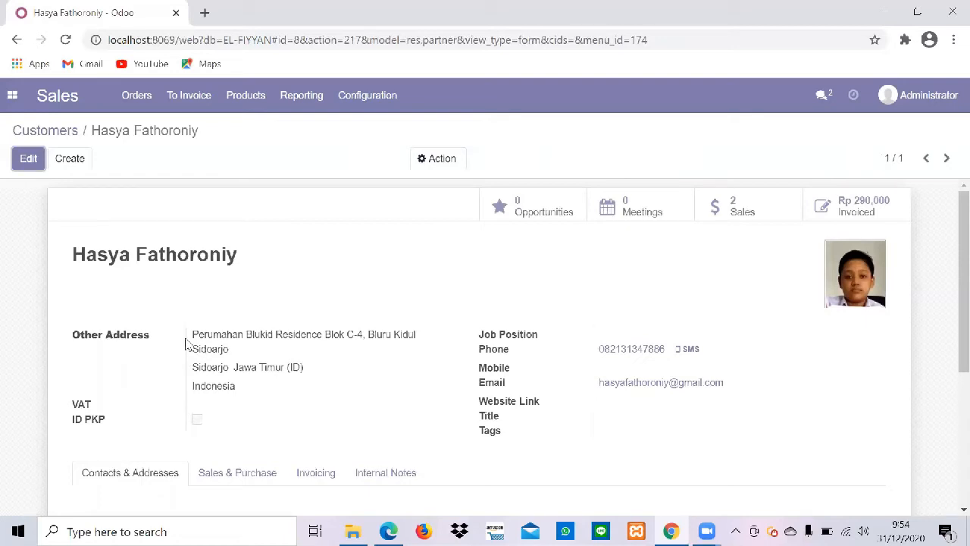
{"action": "left_click_drag", "start_coordinate": [193, 336], "coordinate": [394, 338]}
{"action": "left_click", "coordinate": [288, 381]}
{"action": "scroll", "coordinate": [255, 362], "scroll_direction": "down", "scroll_amount": 1}
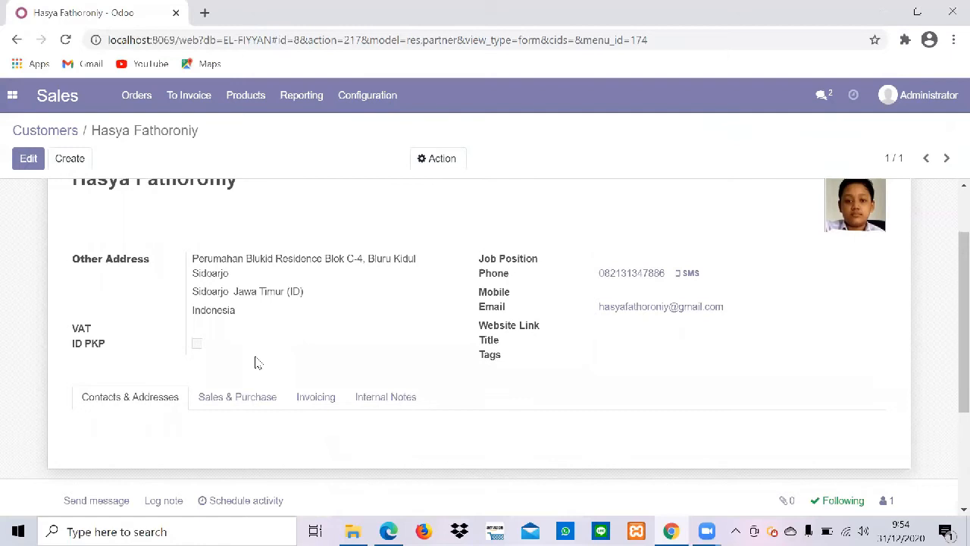
{"action": "scroll", "coordinate": [255, 363], "scroll_direction": "up", "scroll_amount": 1}
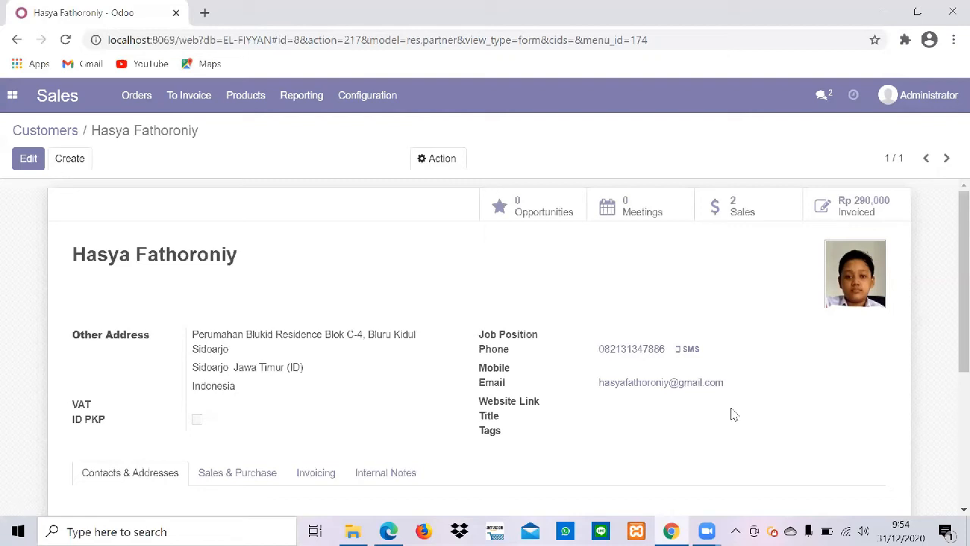
Put the customer record in edit mode, examine its editable fields and Title options, and return to the customer list.
{"action": "left_click", "coordinate": [28, 164]}
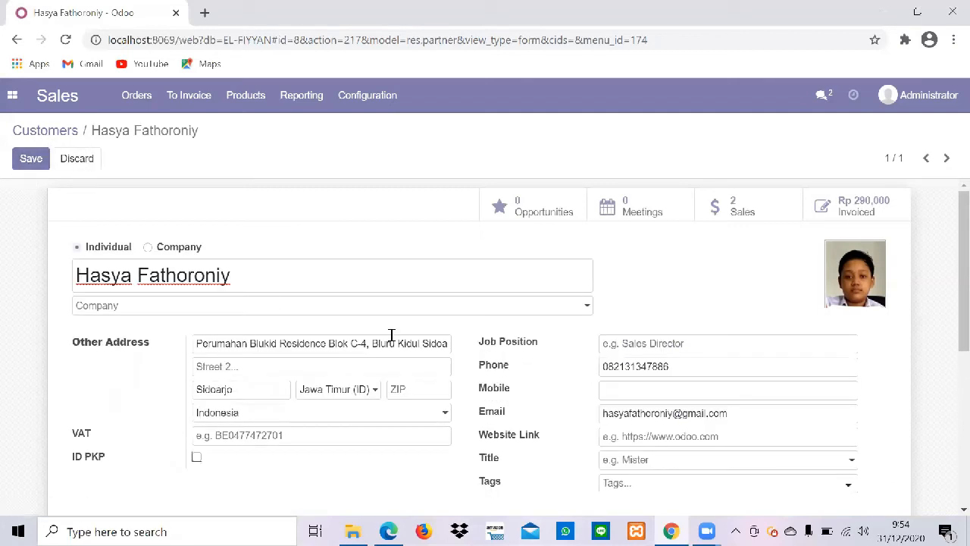
{"action": "scroll", "coordinate": [392, 334], "scroll_direction": "down", "scroll_amount": 2}
{"action": "scroll", "coordinate": [391, 334], "scroll_direction": "up", "scroll_amount": 2}
{"action": "scroll", "coordinate": [392, 334], "scroll_direction": "down", "scroll_amount": 1}
{"action": "scroll", "coordinate": [390, 331], "scroll_direction": "up", "scroll_amount": 1}
{"action": "scroll", "coordinate": [286, 383], "scroll_direction": "down", "scroll_amount": 3}
{"action": "scroll", "coordinate": [211, 326], "scroll_direction": "up", "scroll_amount": 3}
{"action": "scroll", "coordinate": [640, 385], "scroll_direction": "down", "scroll_amount": 1}
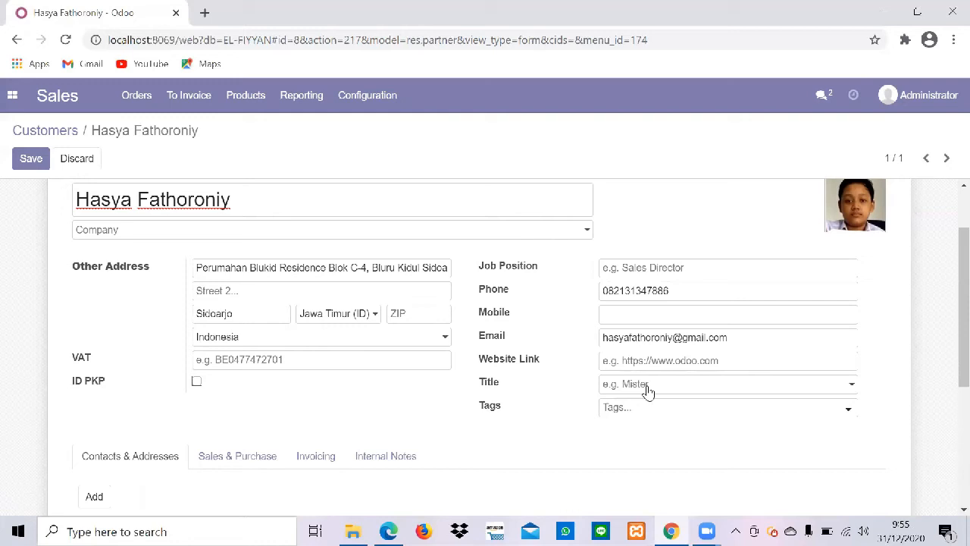
{"action": "left_click", "coordinate": [647, 386]}
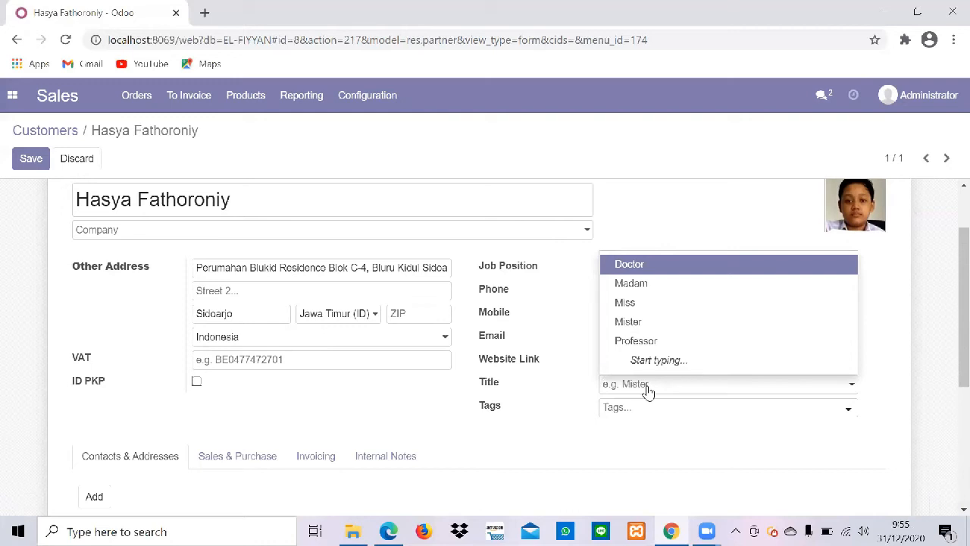
{"action": "left_click", "coordinate": [648, 388]}
{"action": "left_click", "coordinate": [62, 135]}
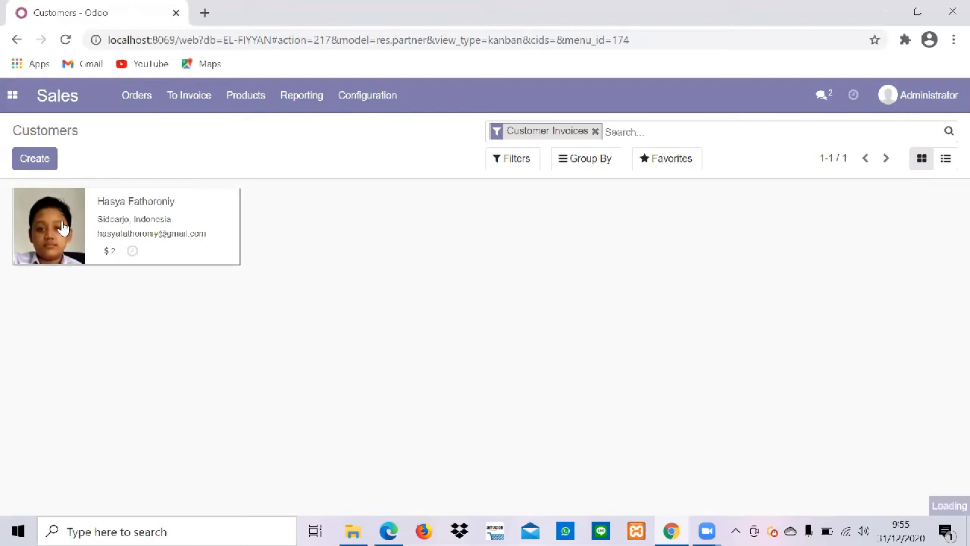
Reopen the customer record for editing, view the file picker for replacing the photo, cancel it and return to the customer list.
{"action": "left_click", "coordinate": [28, 161]}
{"action": "mouse_move", "coordinate": [861, 266]}
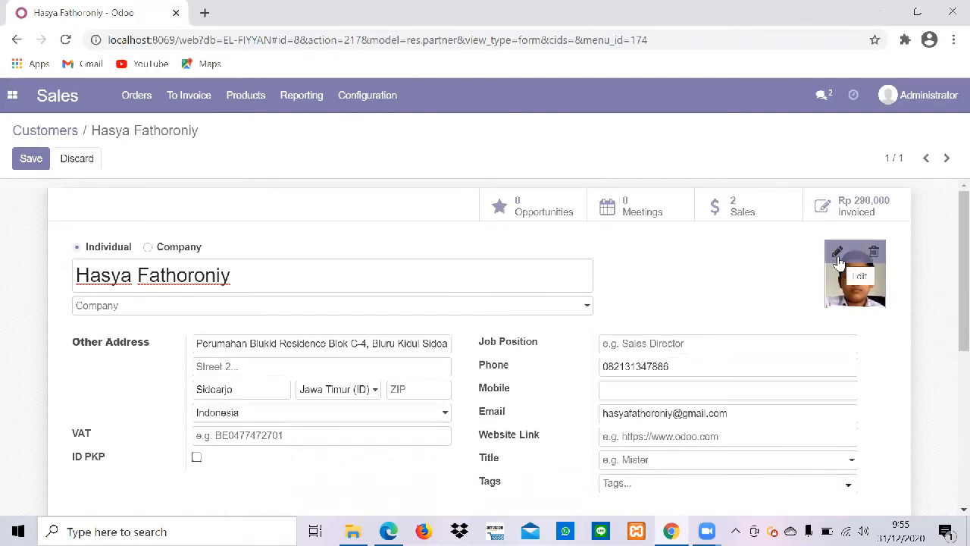
{"action": "left_click", "coordinate": [839, 259]}
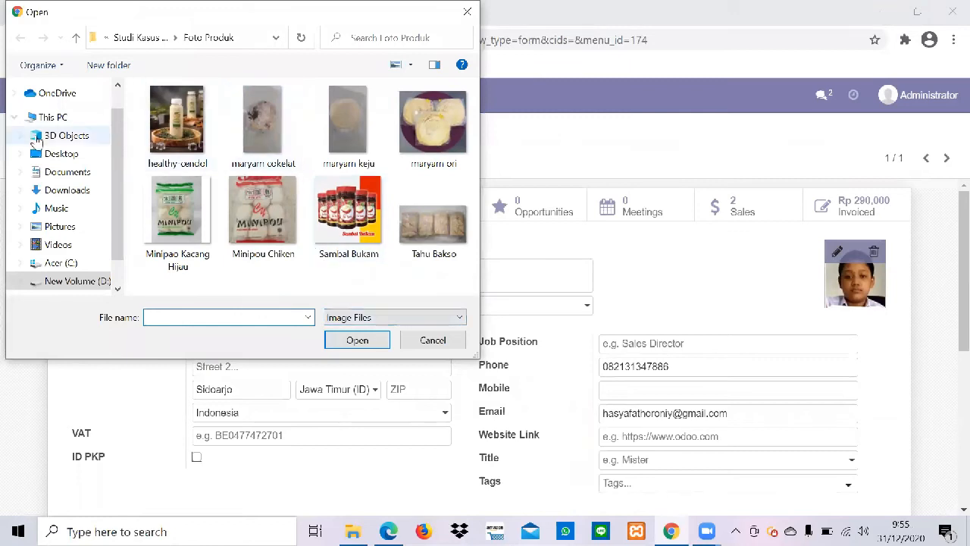
{"action": "left_click", "coordinate": [432, 340]}
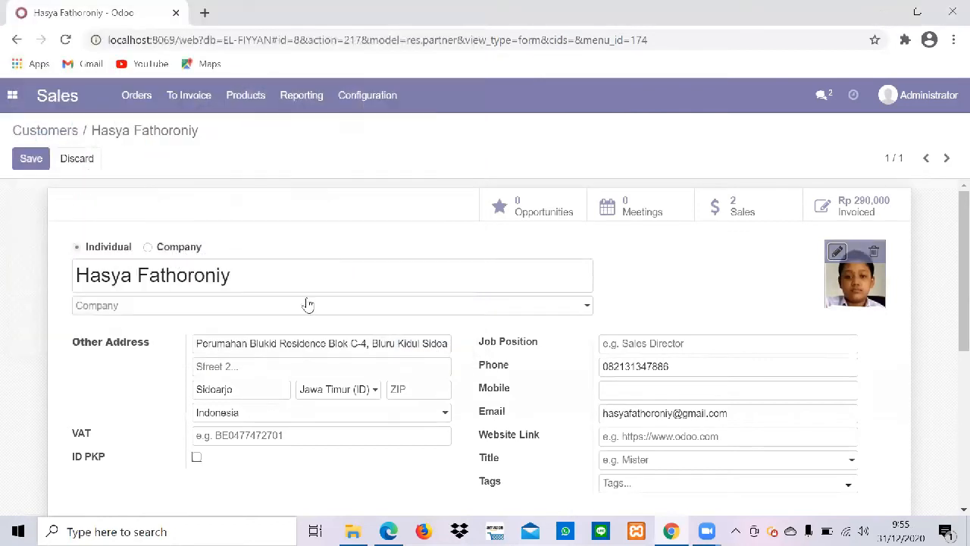
{"action": "left_click", "coordinate": [43, 137]}
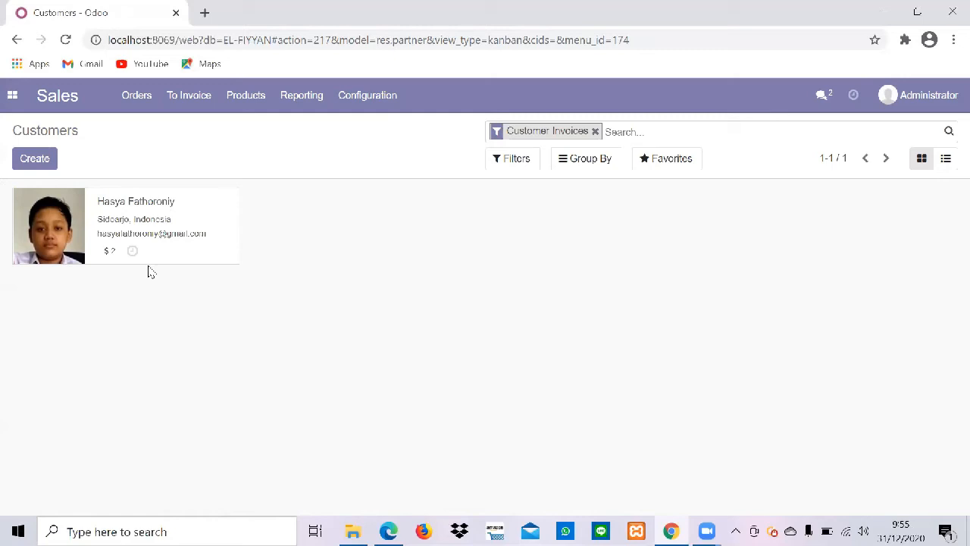
Create a new quotation and choose the existing customer whose record was just reviewed.
{"action": "left_click", "coordinate": [128, 99]}
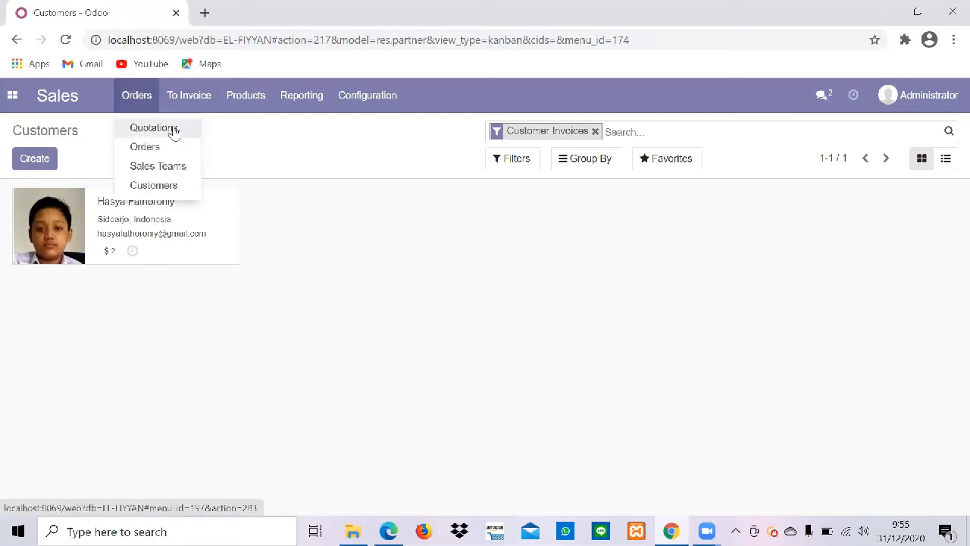
{"action": "left_click", "coordinate": [174, 126]}
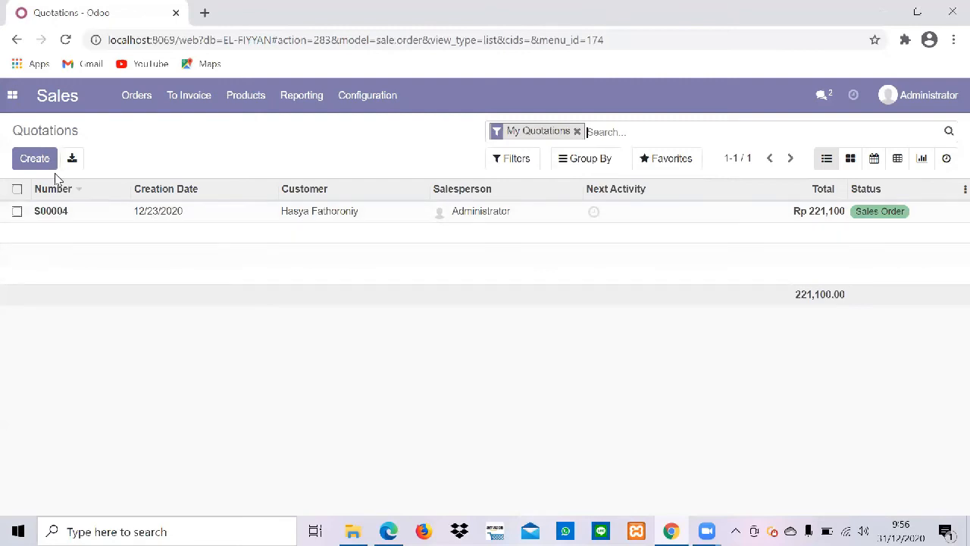
{"action": "left_click", "coordinate": [28, 164]}
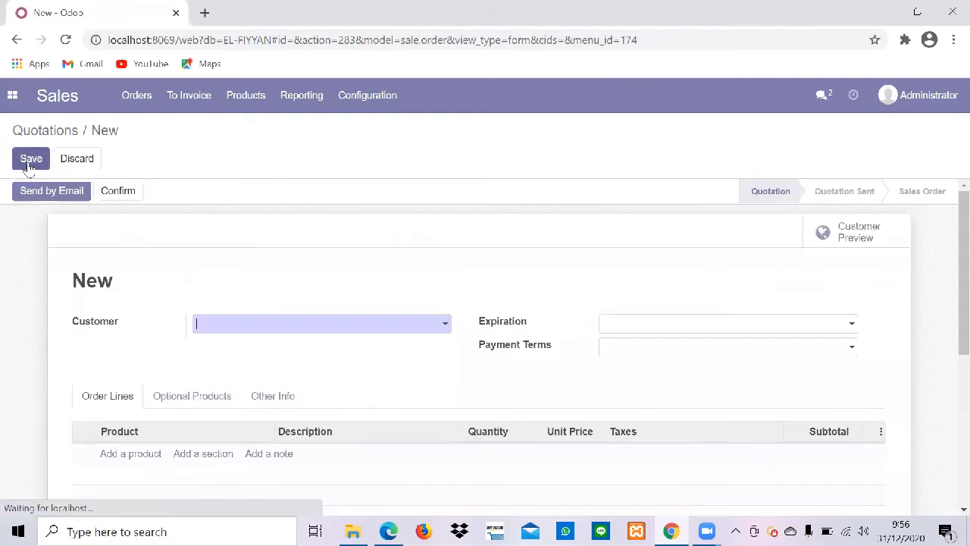
{"action": "scroll", "coordinate": [298, 313], "scroll_direction": "down", "scroll_amount": 1}
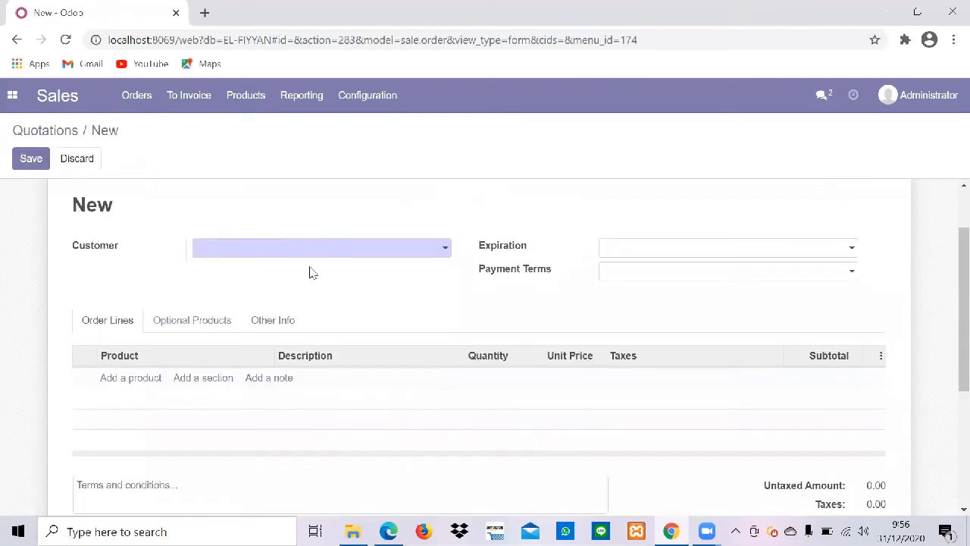
{"action": "left_click", "coordinate": [448, 254]}
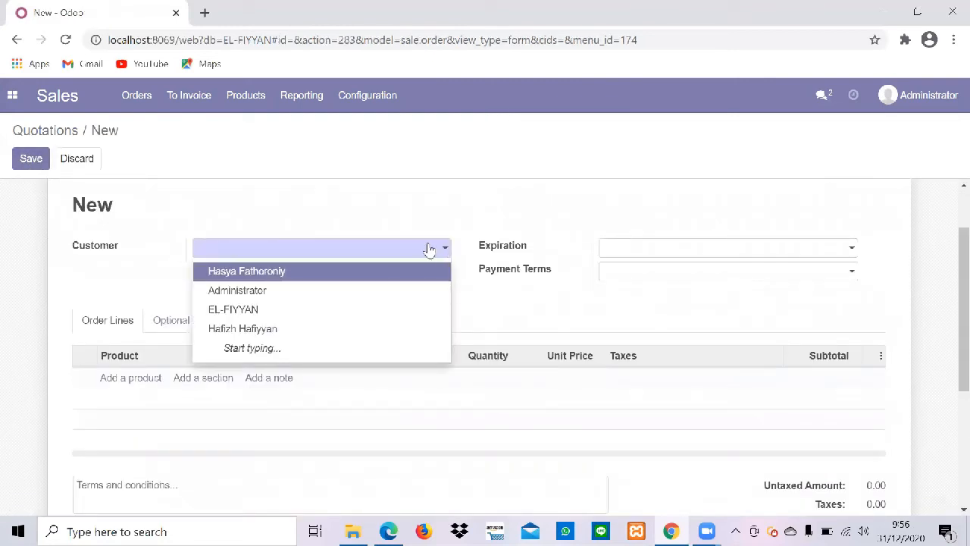
{"action": "left_click", "coordinate": [239, 274]}
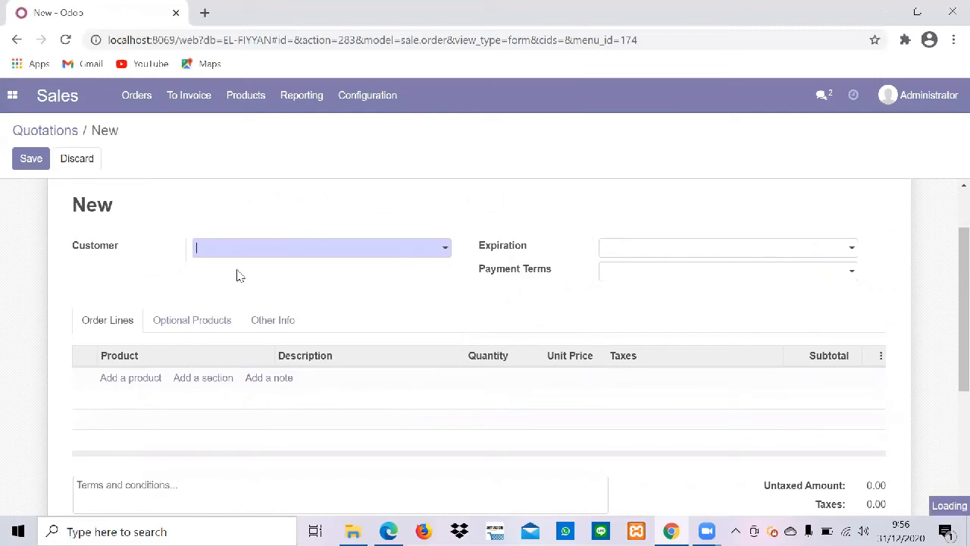
Set the quotation's expiration to 12/31/2020 and its payment terms to Immediate Payment.
{"action": "left_click", "coordinate": [682, 251]}
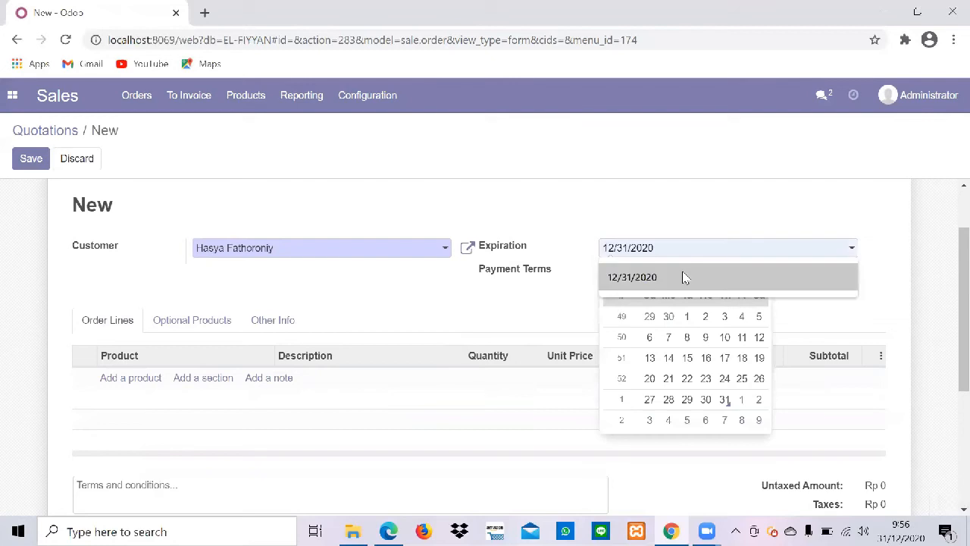
{"action": "left_click", "coordinate": [682, 277]}
{"action": "left_click", "coordinate": [832, 273]}
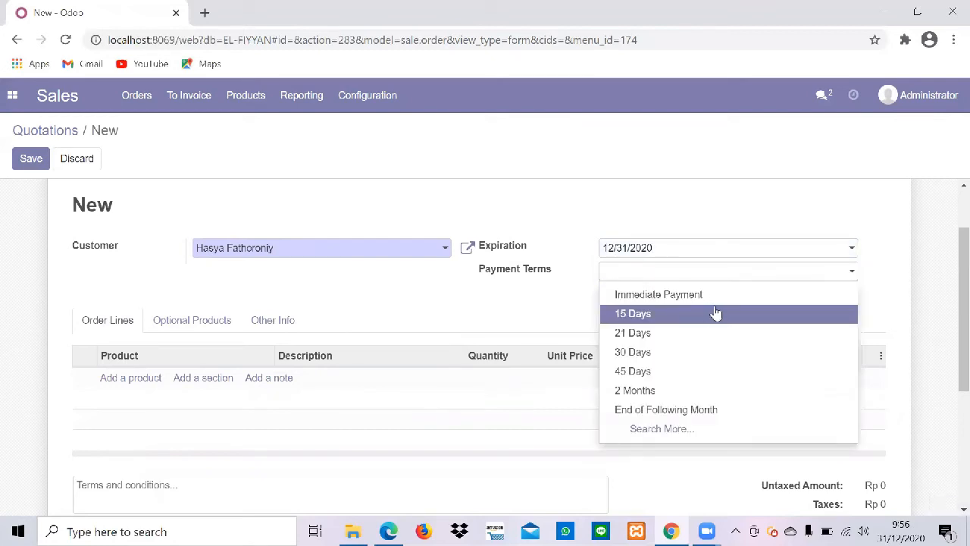
{"action": "left_click", "coordinate": [673, 299]}
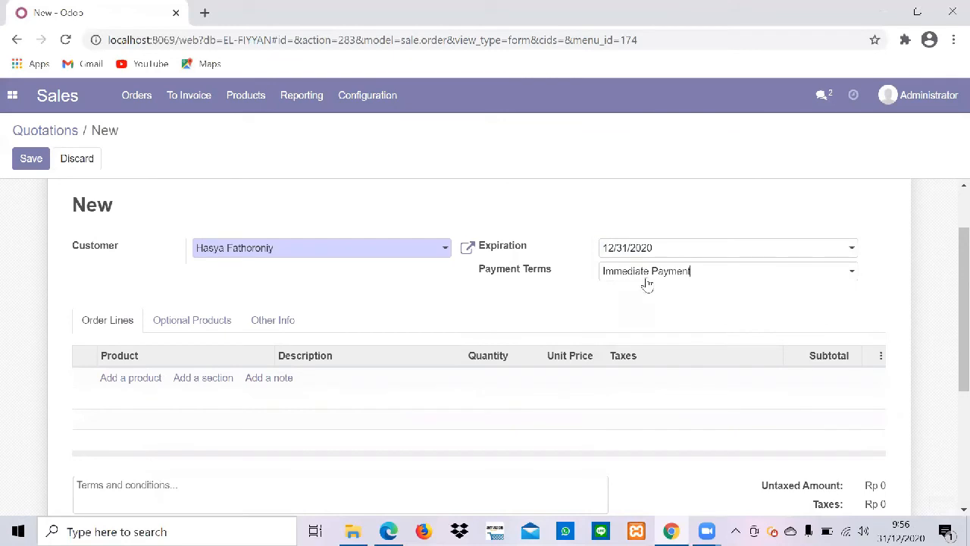
Add an order line for Healthy Cendol with a quantity of 2.
{"action": "left_click", "coordinate": [126, 382]}
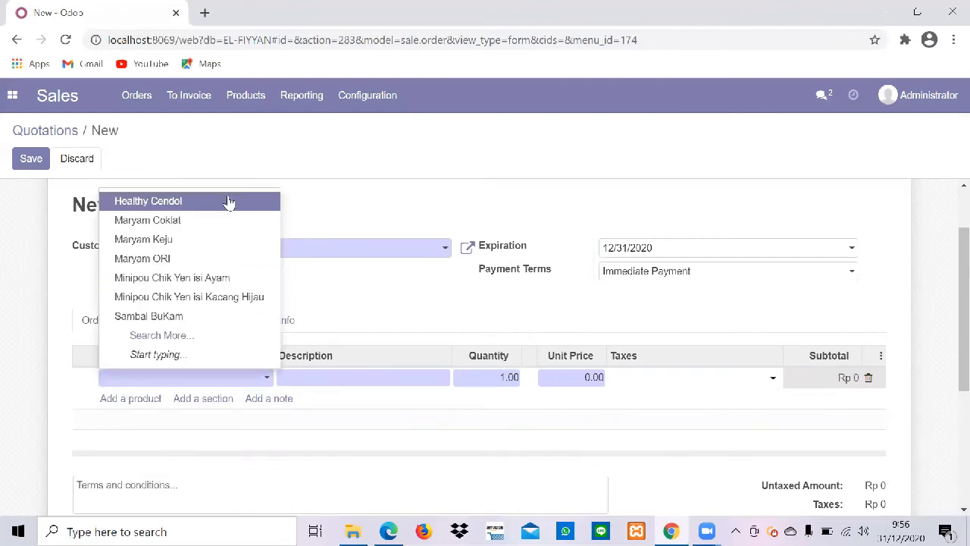
{"action": "left_click", "coordinate": [228, 201]}
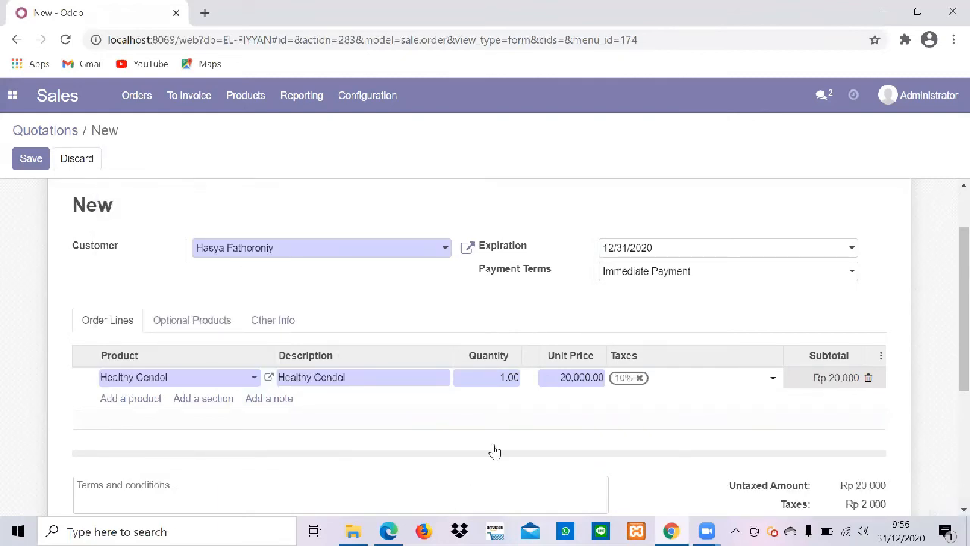
{"action": "left_click", "coordinate": [505, 377]}
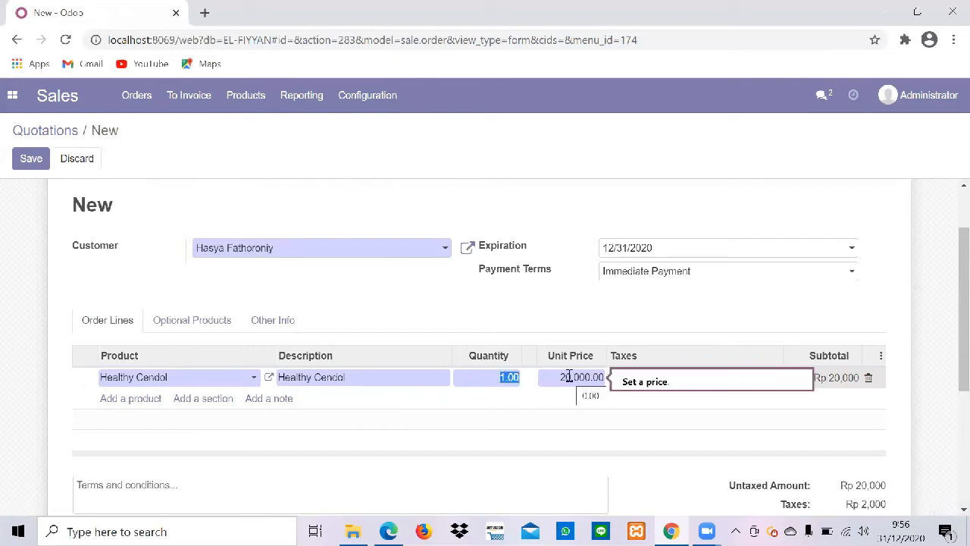
{"action": "left_click", "coordinate": [509, 378]}
{"action": "key", "text": "BackSpace"}
{"action": "type", "text": "2"}
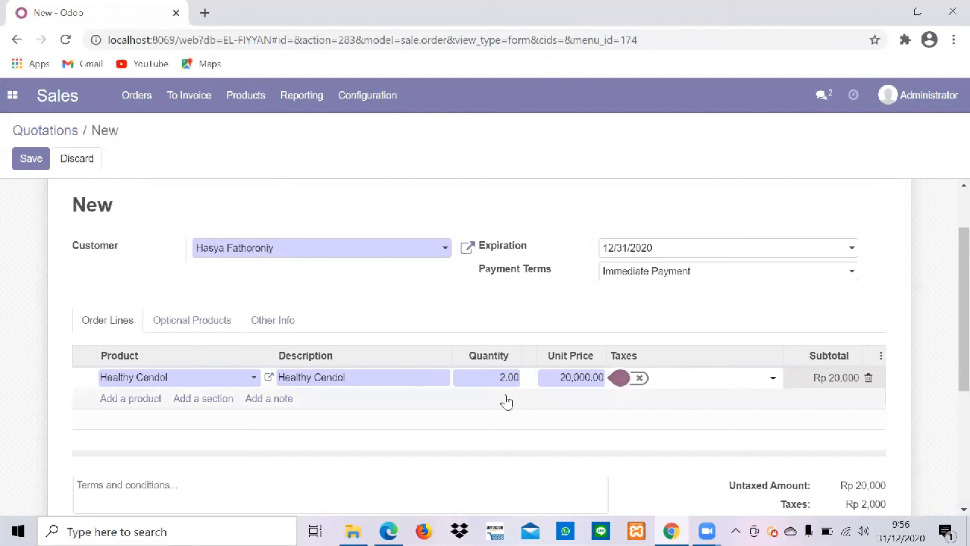
{"action": "left_click", "coordinate": [504, 405]}
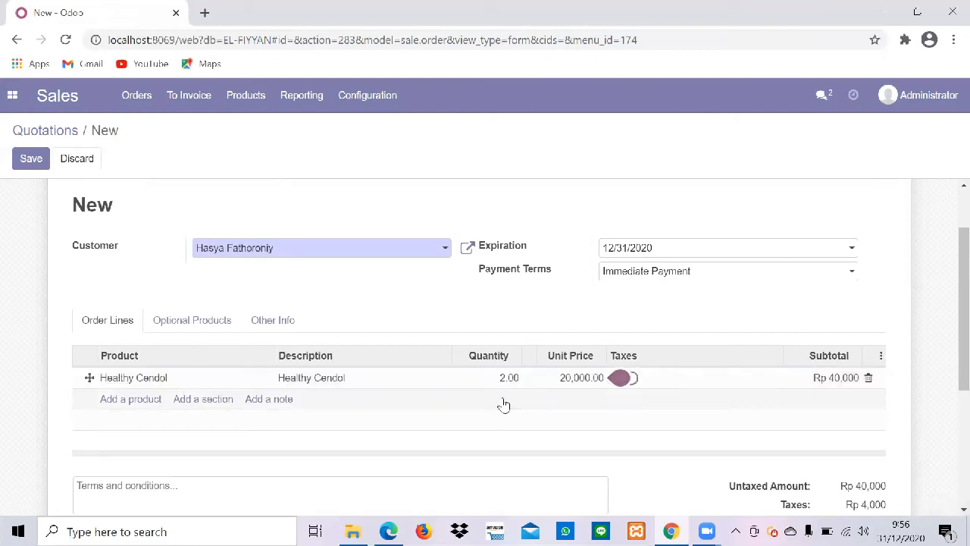
Add an order line for Minipou Chik Yen isi Kacang Hijau with a quantity of 5.
{"action": "left_click", "coordinate": [140, 406]}
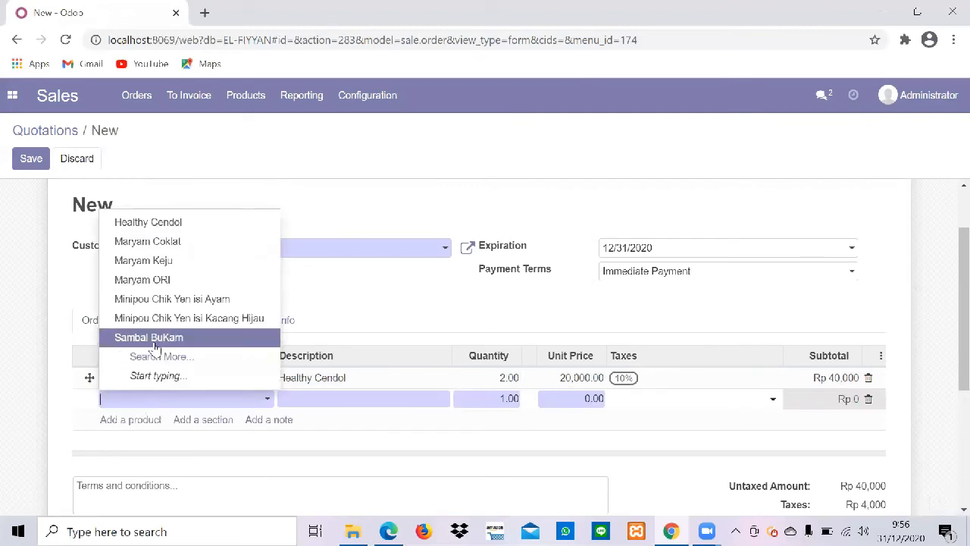
{"action": "left_click", "coordinate": [163, 324]}
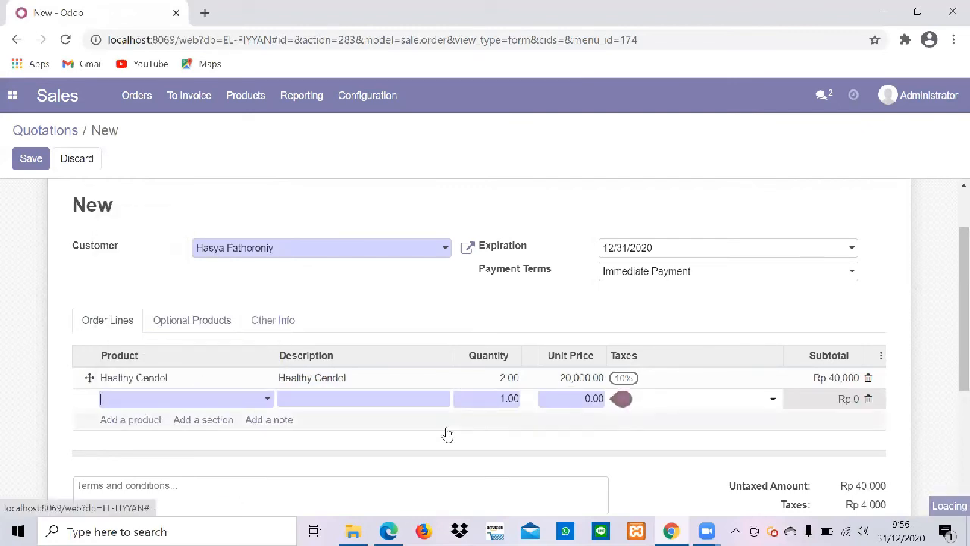
{"action": "left_click", "coordinate": [494, 403]}
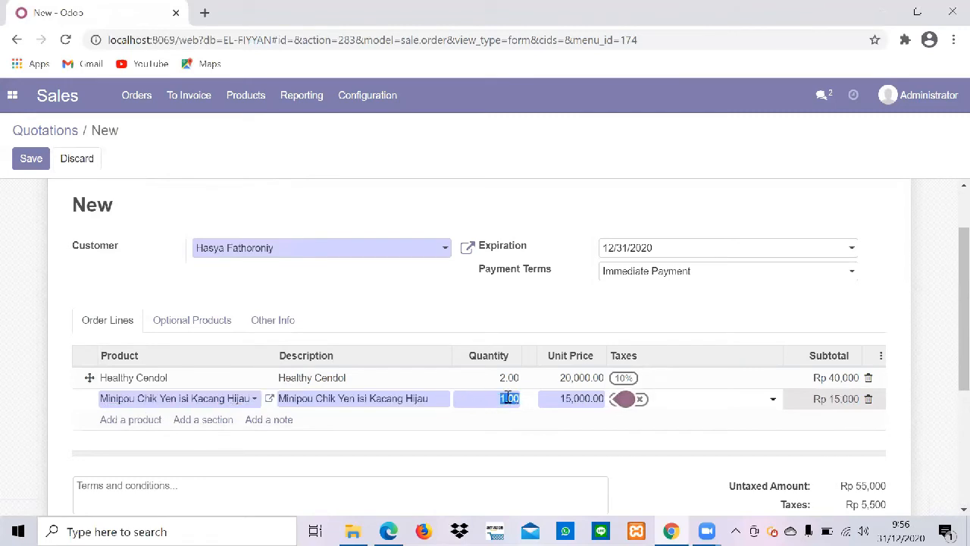
{"action": "type", "text": "5.00"}
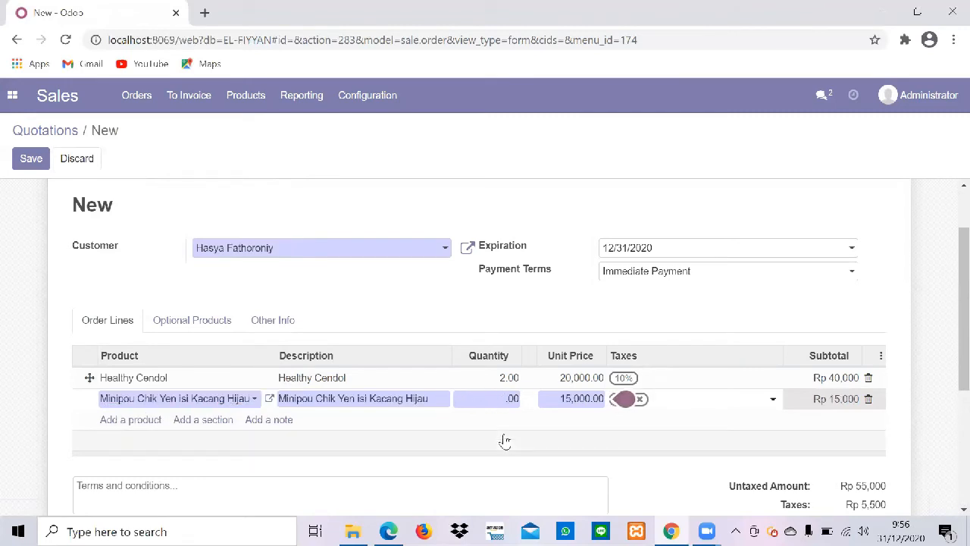
{"action": "left_click", "coordinate": [550, 441]}
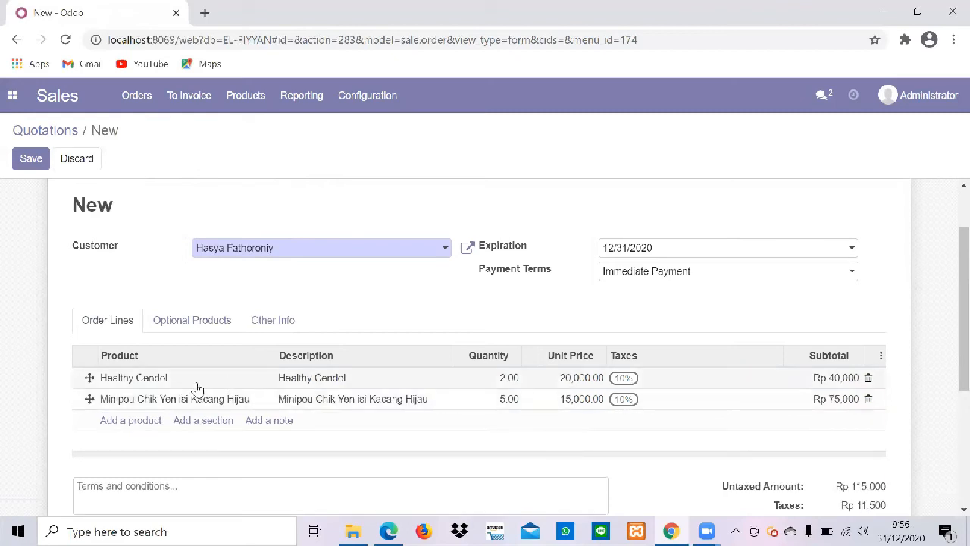
Add an order line for Maryam Coklat with a quantity of 4.
{"action": "left_click", "coordinate": [146, 428]}
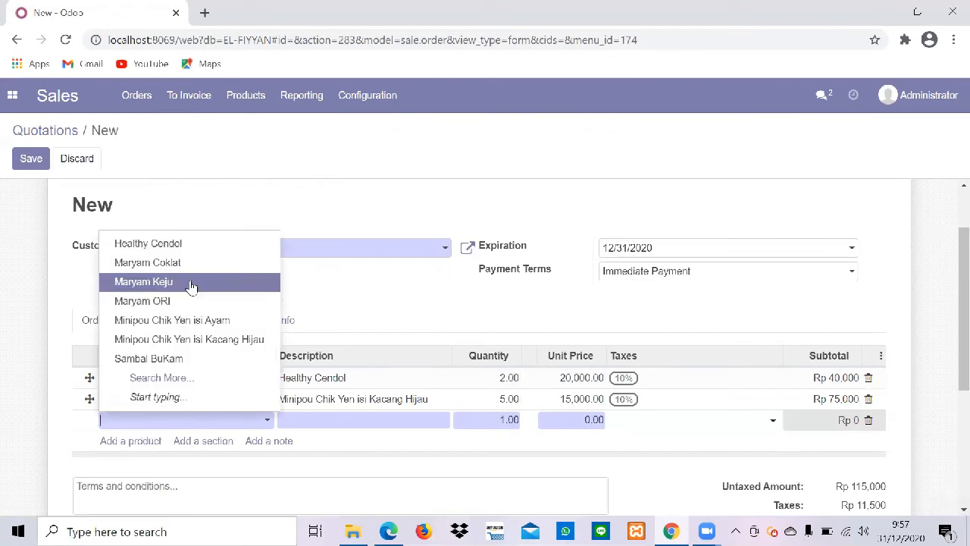
{"action": "left_click", "coordinate": [192, 267]}
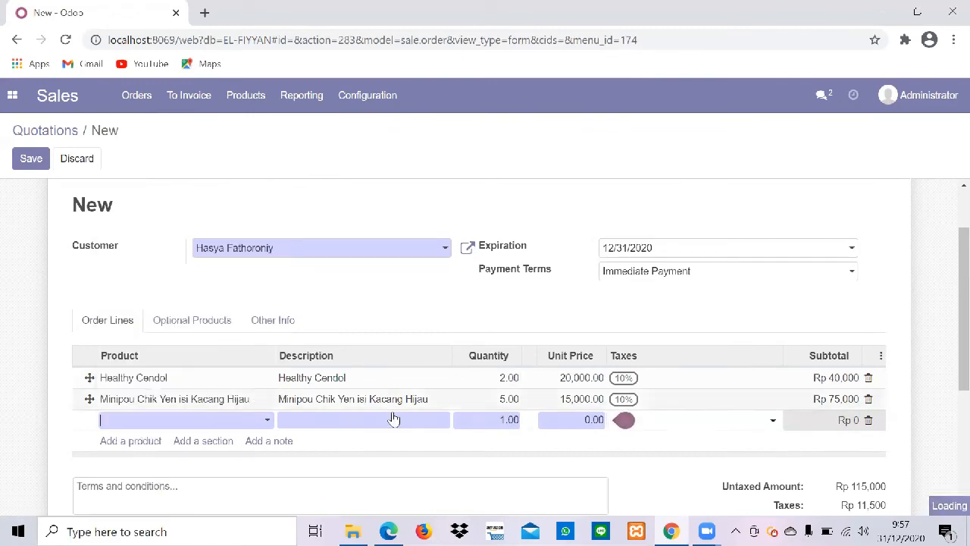
{"action": "left_click", "coordinate": [503, 421]}
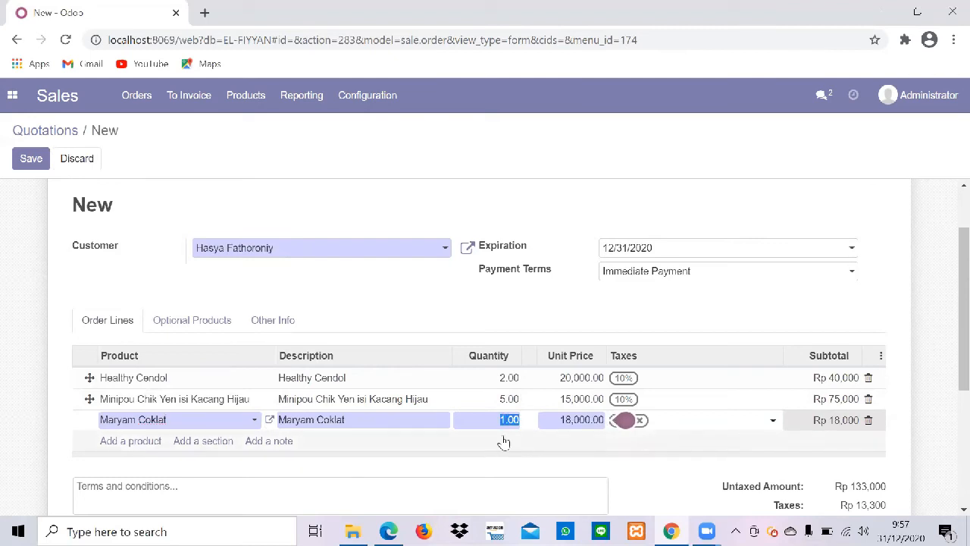
{"action": "type", "text": "4.00"}
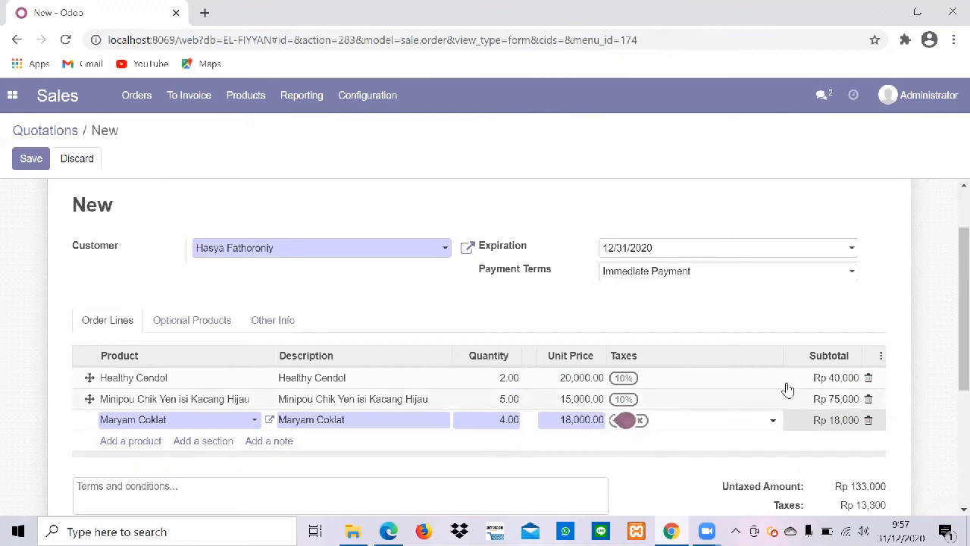
{"action": "left_click", "coordinate": [947, 362]}
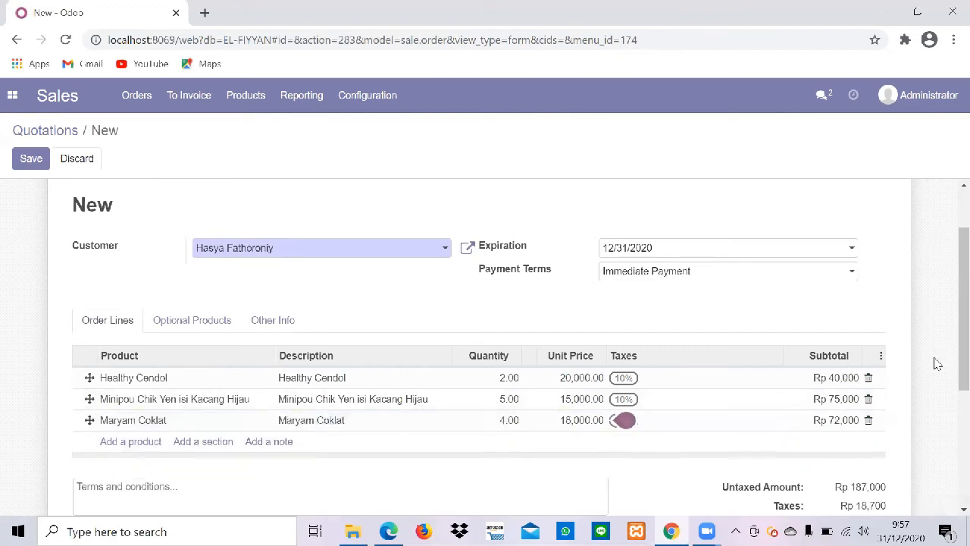
Check the quotation's order lines and totals, and save the quotation.
{"action": "scroll", "coordinate": [937, 365], "scroll_direction": "down", "scroll_amount": 2}
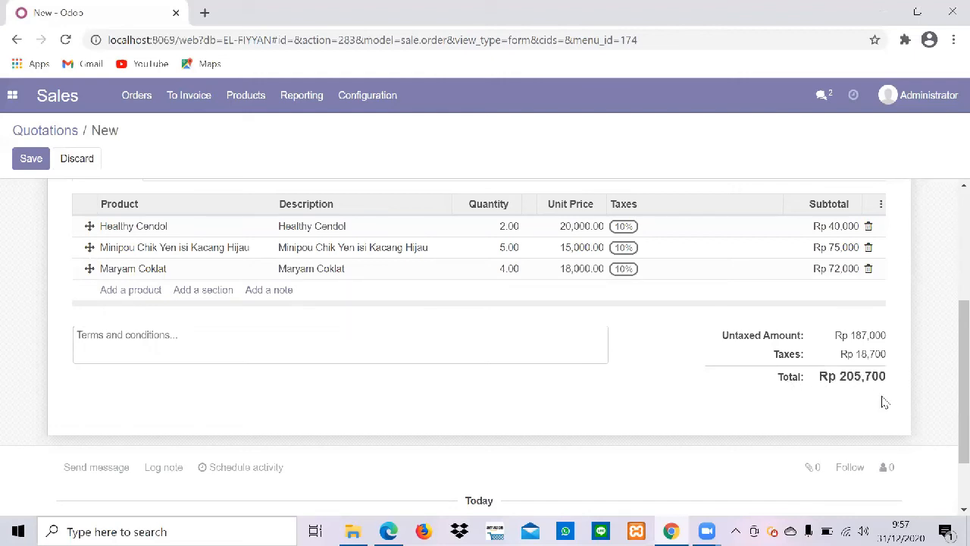
{"action": "scroll", "coordinate": [882, 401], "scroll_direction": "down", "scroll_amount": 2}
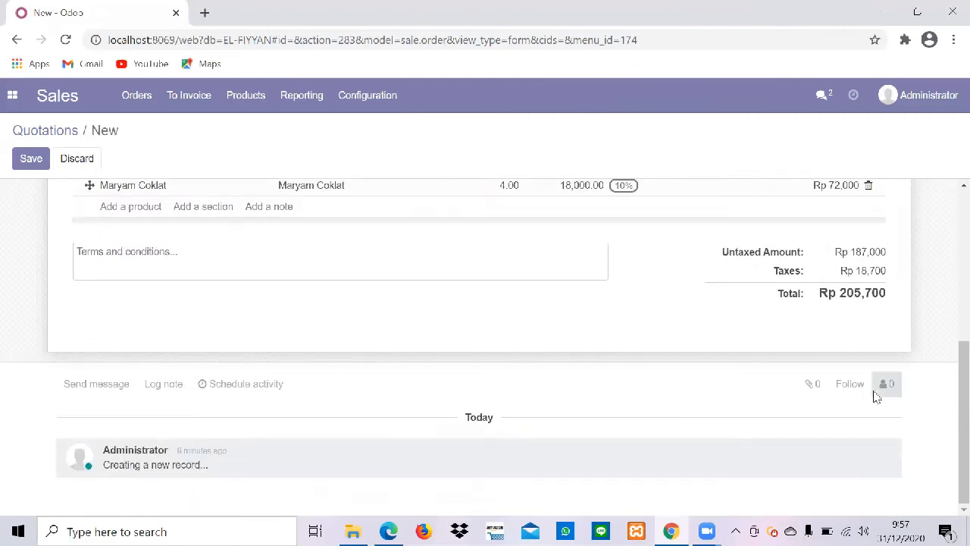
{"action": "scroll", "coordinate": [732, 308], "scroll_direction": "up", "scroll_amount": 4}
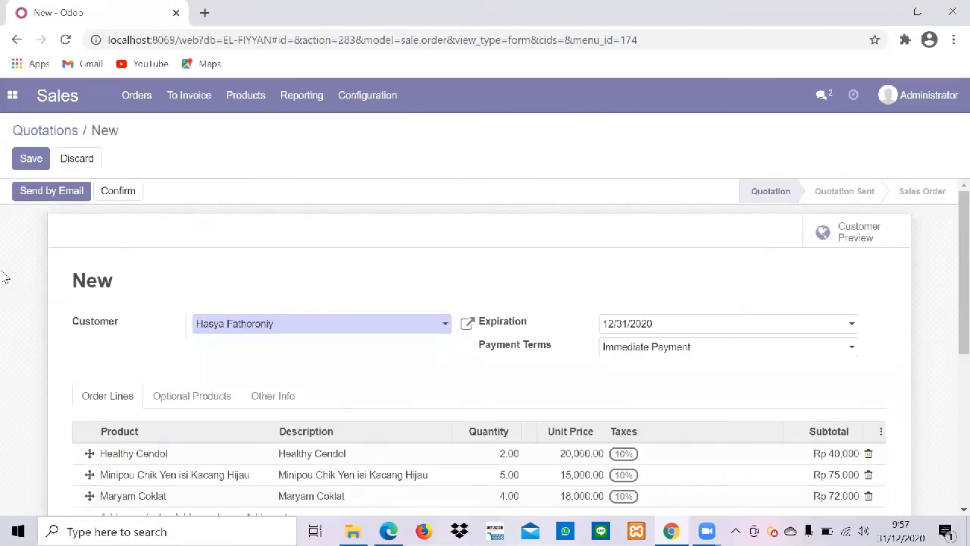
{"action": "left_click", "coordinate": [31, 160]}
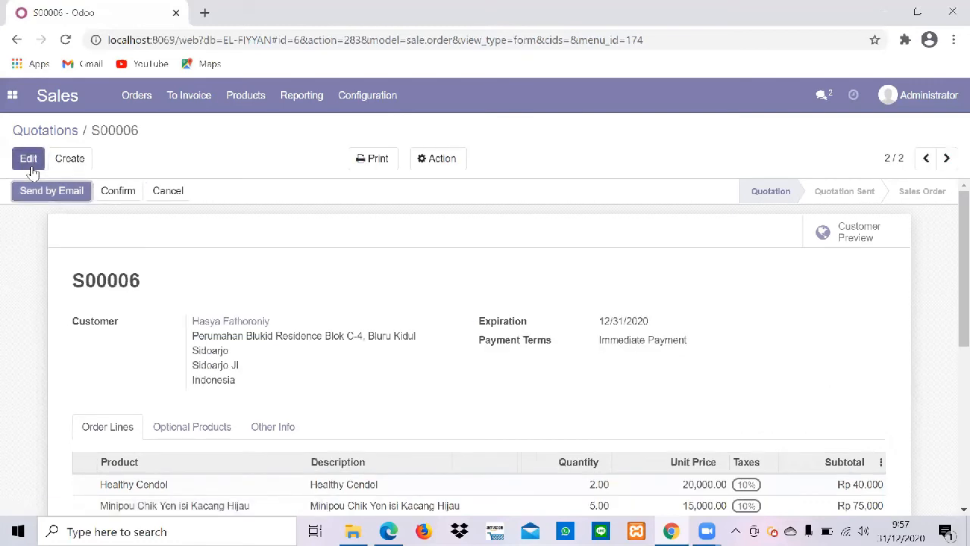
Reopen the newly saved quotation from the quotations list and confirm it as a sales order.
{"action": "left_click", "coordinate": [59, 138]}
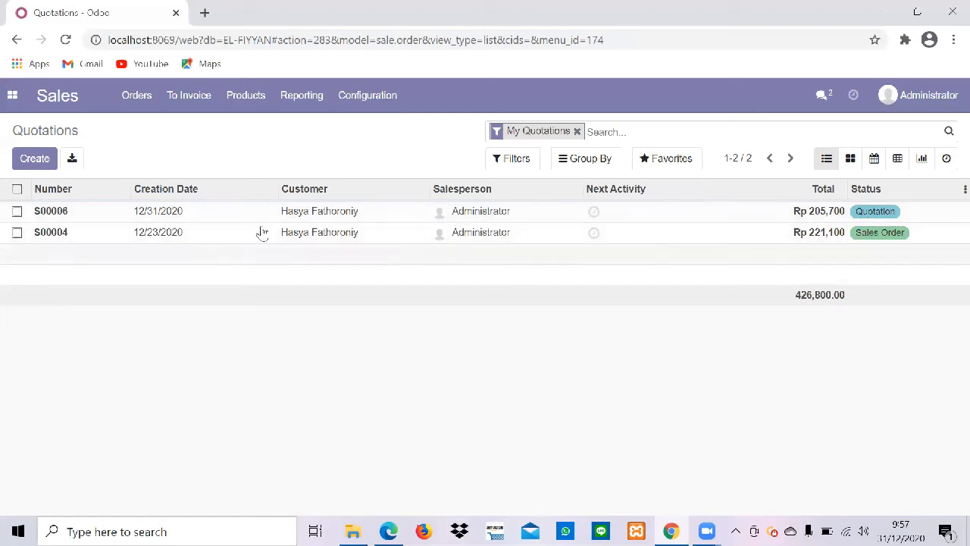
{"action": "left_click", "coordinate": [321, 214]}
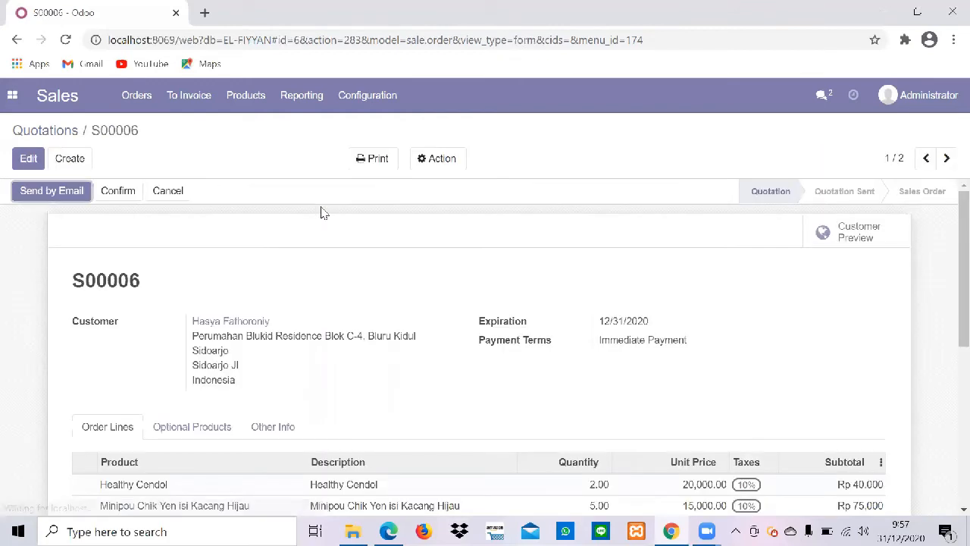
{"action": "left_click", "coordinate": [104, 195]}
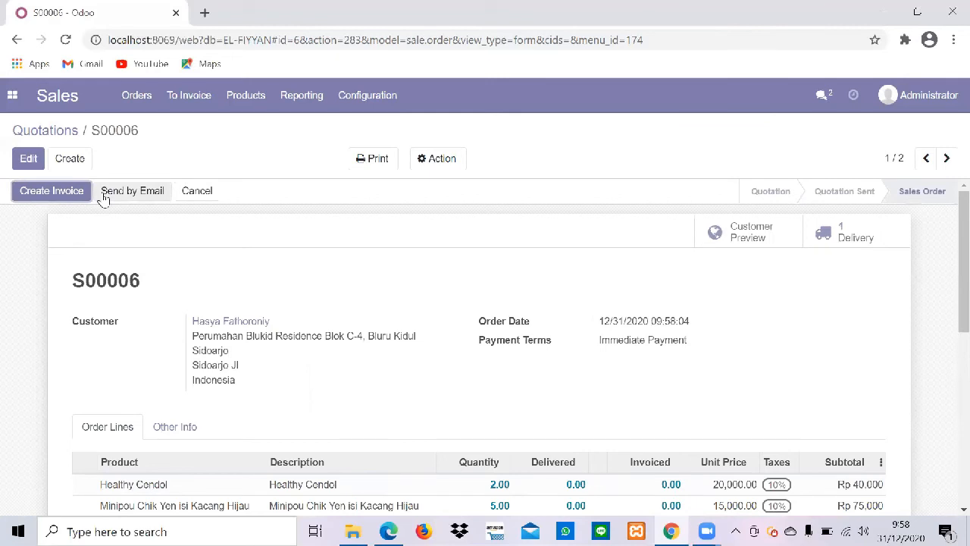
{"action": "scroll", "coordinate": [326, 288], "scroll_direction": "down", "scroll_amount": 1}
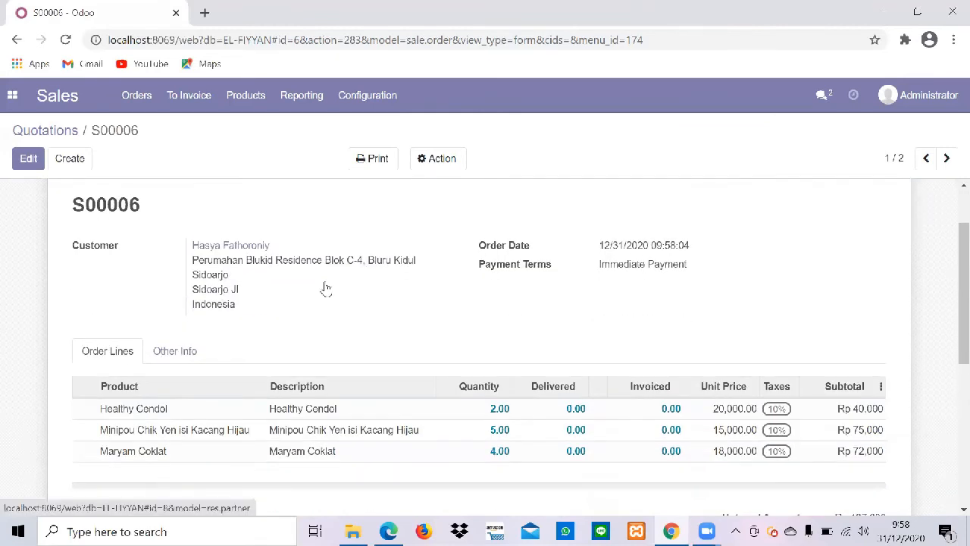
{"action": "scroll", "coordinate": [324, 288], "scroll_direction": "up", "scroll_amount": 1}
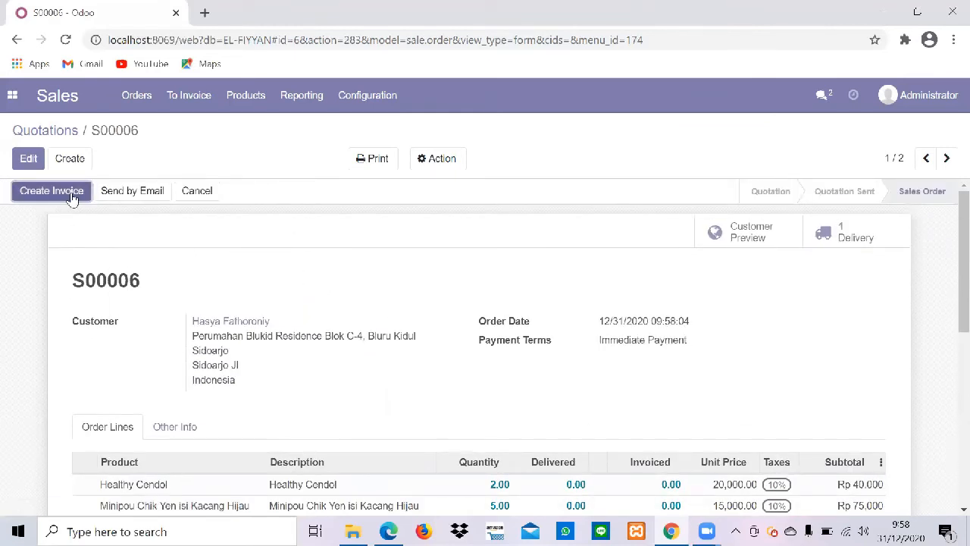
Open the sales order's confirmation email draft, examine its message, attachment and template, and close it without sending.
{"action": "left_click", "coordinate": [132, 194]}
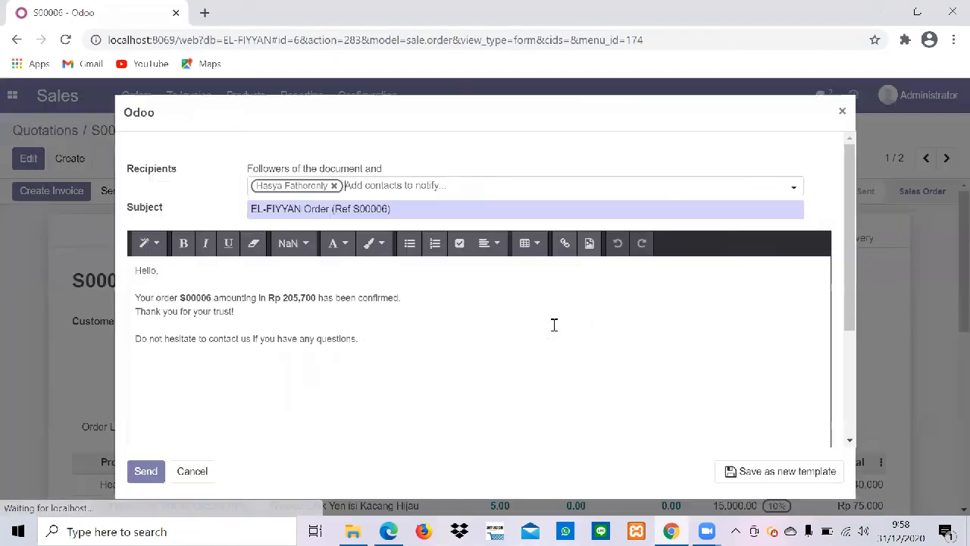
{"action": "scroll", "coordinate": [554, 324], "scroll_direction": "down", "scroll_amount": 2}
{"action": "scroll", "coordinate": [554, 324], "scroll_direction": "up", "scroll_amount": 2}
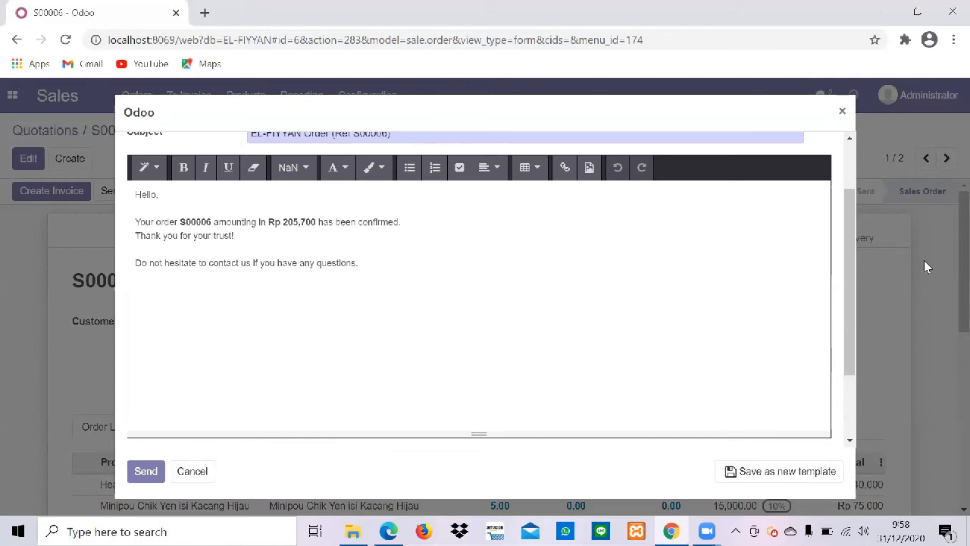
{"action": "scroll", "coordinate": [588, 324], "scroll_direction": "down", "scroll_amount": 2}
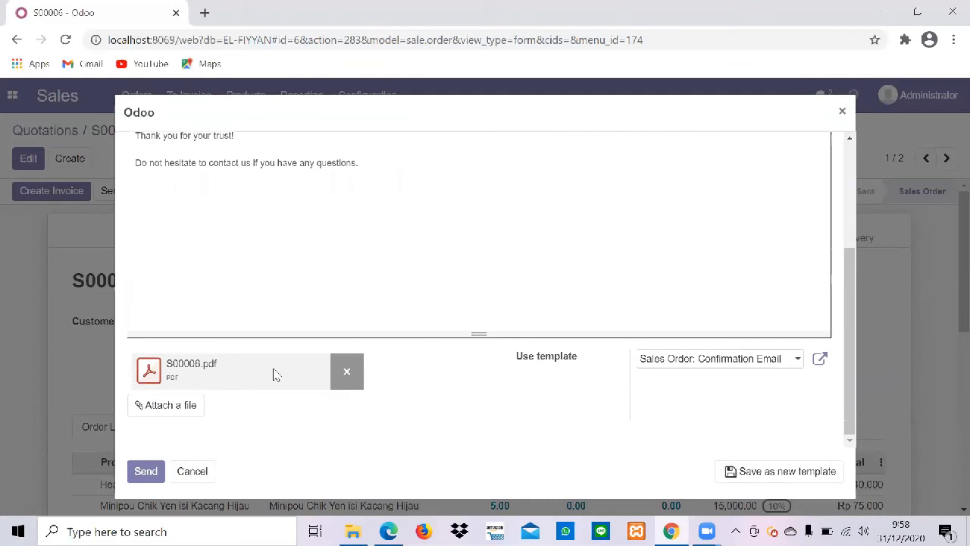
{"action": "left_click", "coordinate": [842, 113]}
Create a regular invoice from the sales order and review the draft's customer details, invoice lines and totals.
{"action": "left_click", "coordinate": [39, 194]}
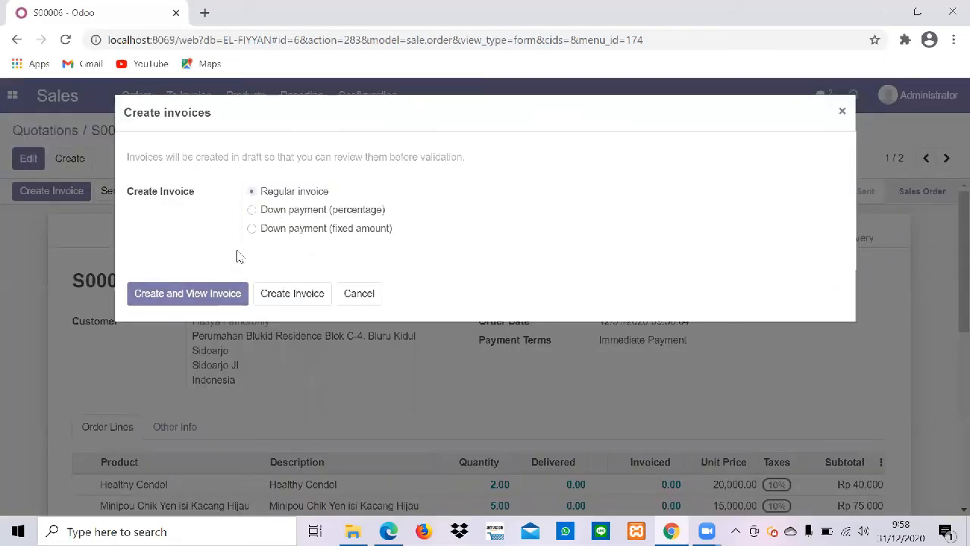
{"action": "left_click", "coordinate": [203, 297]}
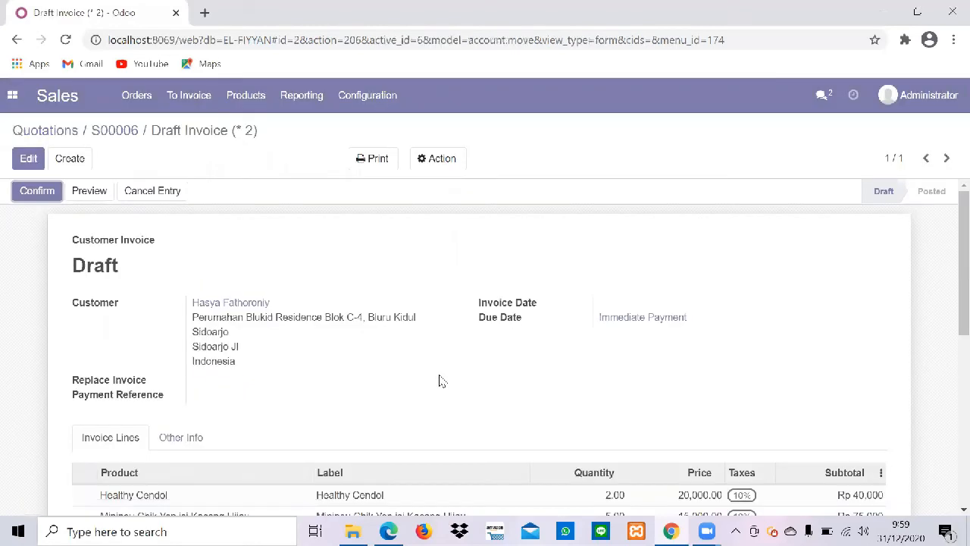
{"action": "scroll", "coordinate": [440, 380], "scroll_direction": "down", "scroll_amount": 1}
{"action": "scroll", "coordinate": [439, 380], "scroll_direction": "up", "scroll_amount": 1}
{"action": "scroll", "coordinate": [144, 257], "scroll_direction": "down", "scroll_amount": 1}
{"action": "scroll", "coordinate": [144, 256], "scroll_direction": "up", "scroll_amount": 1}
{"action": "scroll", "coordinate": [144, 256], "scroll_direction": "down", "scroll_amount": 3}
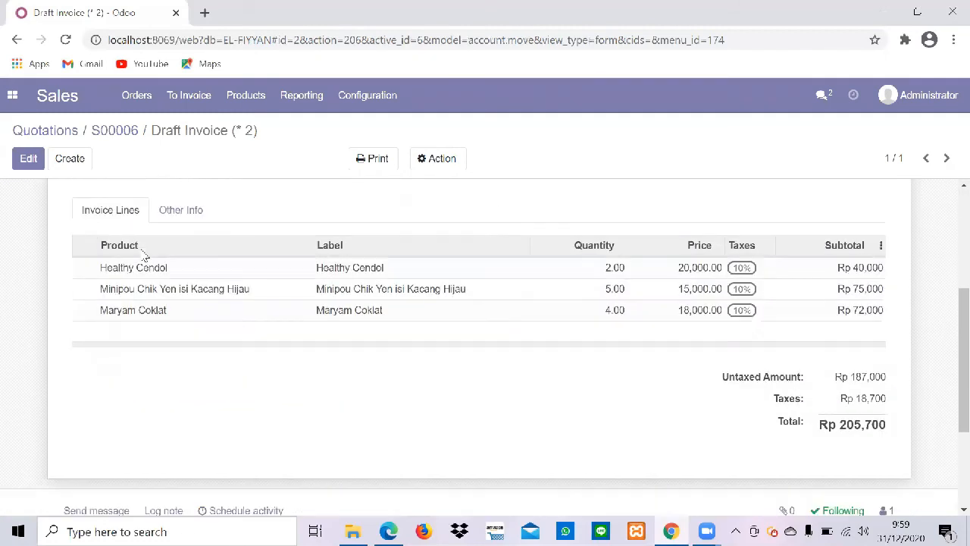
{"action": "scroll", "coordinate": [140, 256], "scroll_direction": "down", "scroll_amount": 2}
{"action": "scroll", "coordinate": [139, 255], "scroll_direction": "up", "scroll_amount": 5}
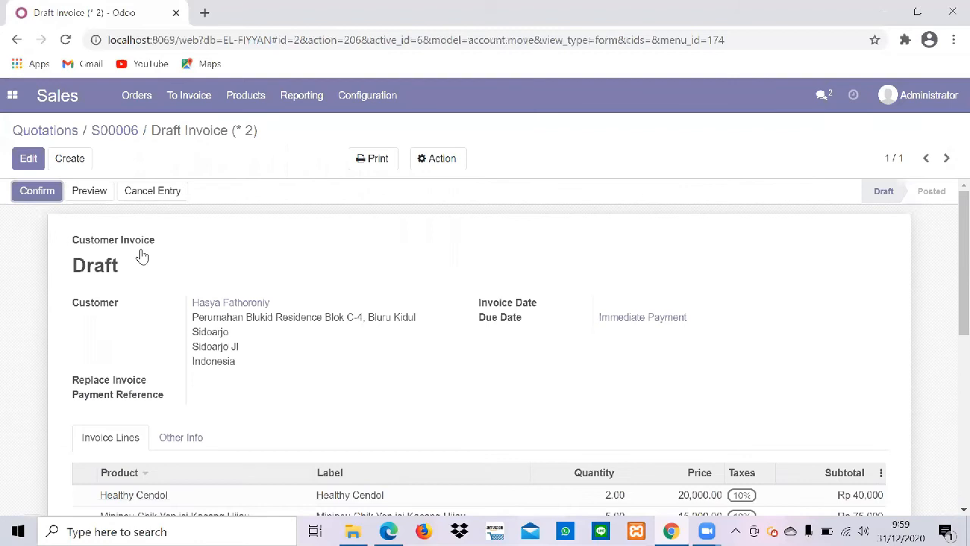
Cancel the draft customer invoice entry.
{"action": "left_click", "coordinate": [155, 193]}
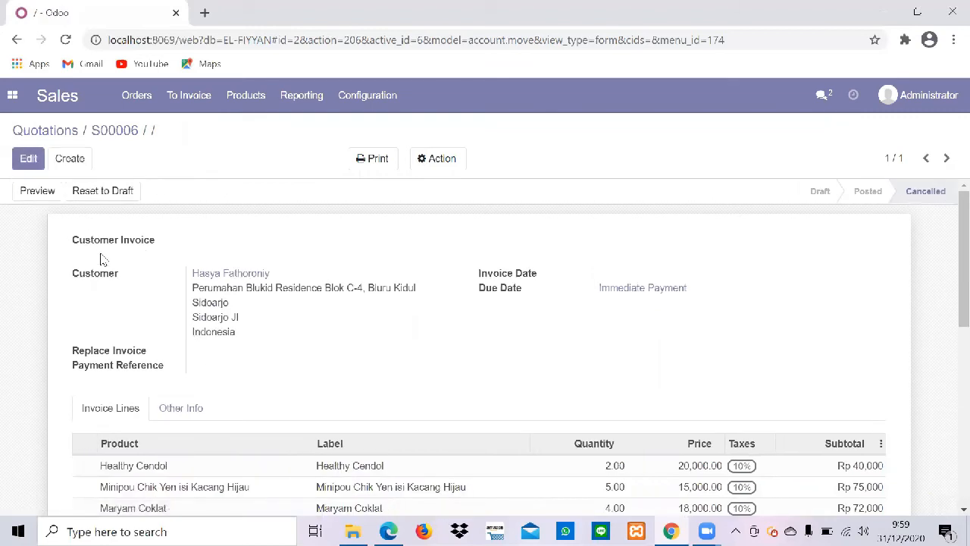
{"action": "scroll", "coordinate": [103, 259], "scroll_direction": "down", "scroll_amount": 1}
{"action": "scroll", "coordinate": [102, 259], "scroll_direction": "up", "scroll_amount": 1}
Preview the cancelled invoice in the customer portal, examine its heading and lines, and return to the invoice record.
{"action": "left_click", "coordinate": [31, 193]}
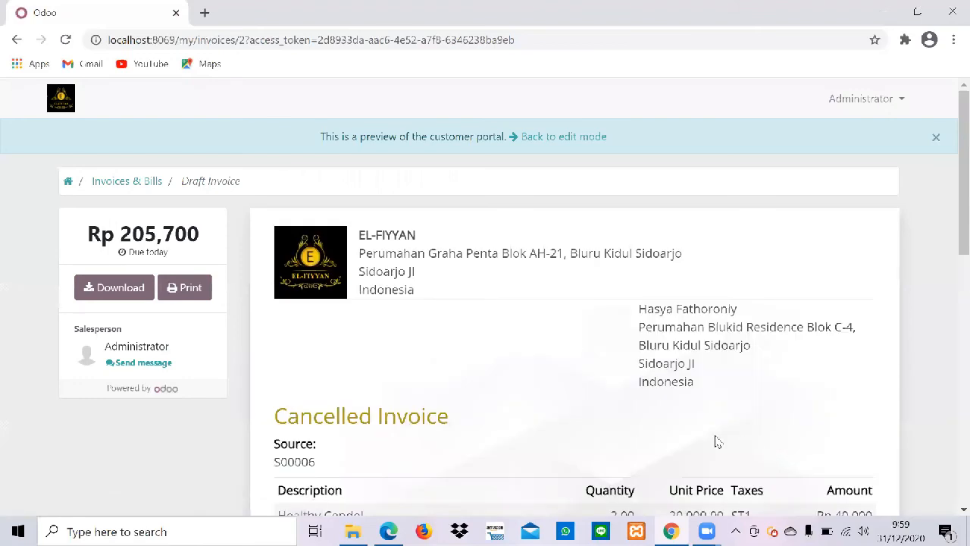
{"action": "scroll", "coordinate": [532, 414], "scroll_direction": "down", "scroll_amount": 1}
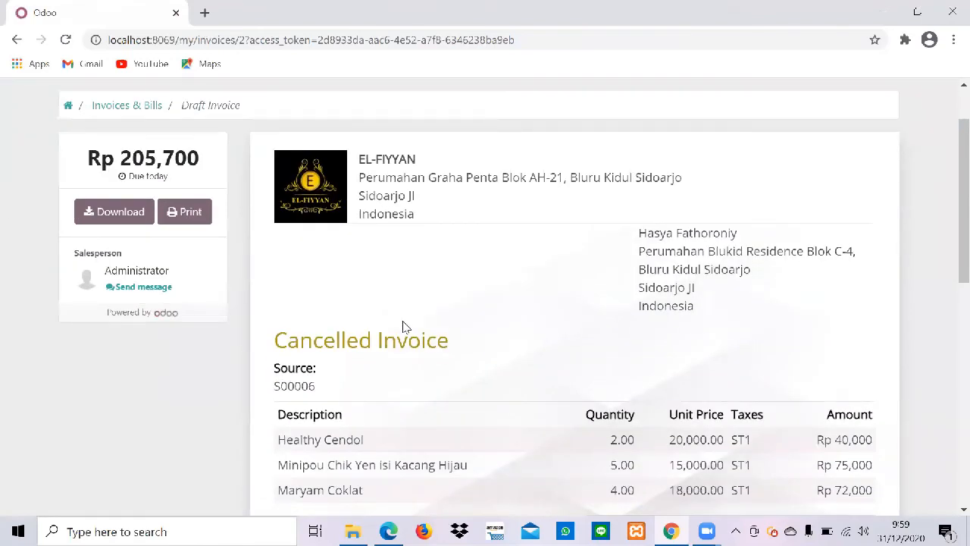
{"action": "scroll", "coordinate": [403, 327], "scroll_direction": "down", "scroll_amount": 2}
{"action": "scroll", "coordinate": [403, 321], "scroll_direction": "up", "scroll_amount": 3}
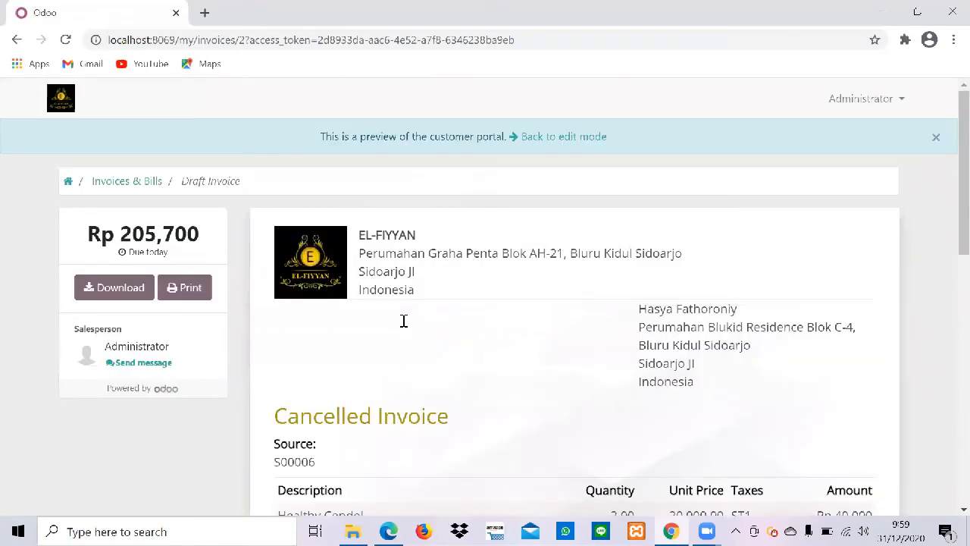
{"action": "scroll", "coordinate": [403, 327], "scroll_direction": "down", "scroll_amount": 2}
{"action": "scroll", "coordinate": [403, 326], "scroll_direction": "up", "scroll_amount": 2}
{"action": "left_click_drag", "start_coordinate": [292, 417], "coordinate": [475, 429]}
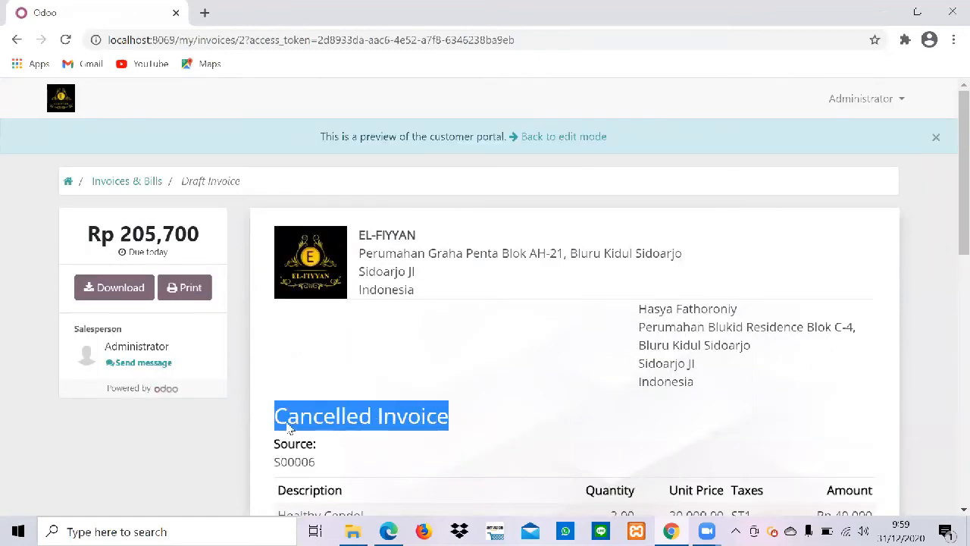
{"action": "left_click", "coordinate": [13, 39]}
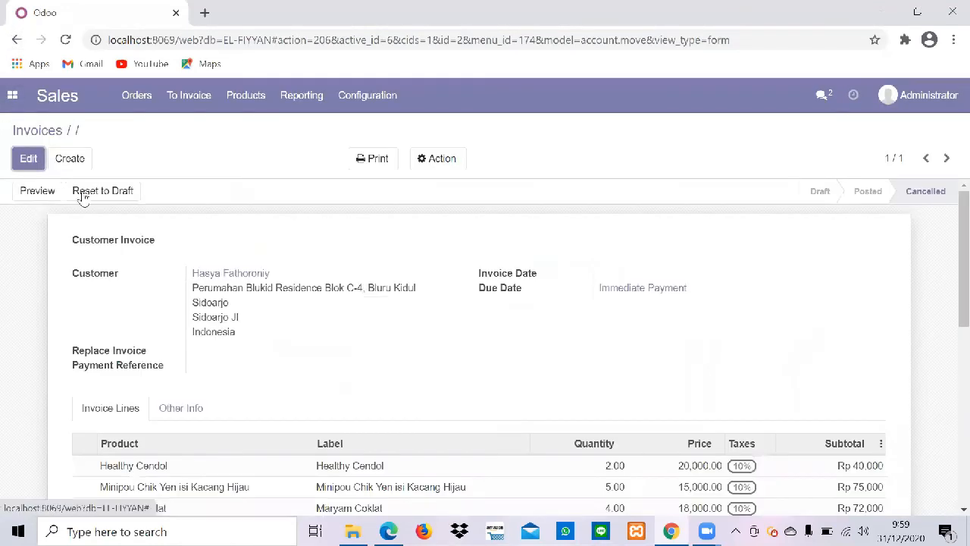
Reset the cancelled invoice to draft, confirm it, and review the posted invoice.
{"action": "left_click", "coordinate": [134, 199]}
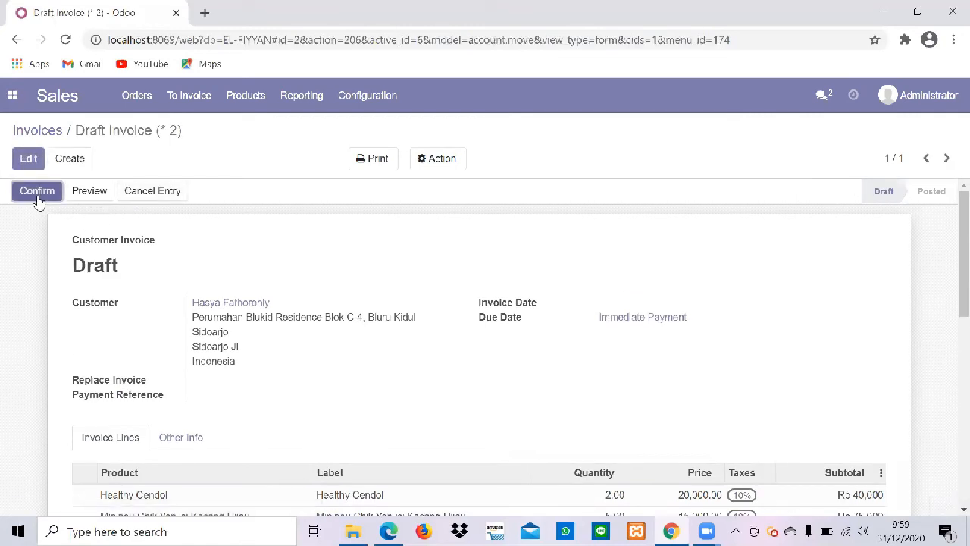
{"action": "left_click", "coordinate": [38, 193]}
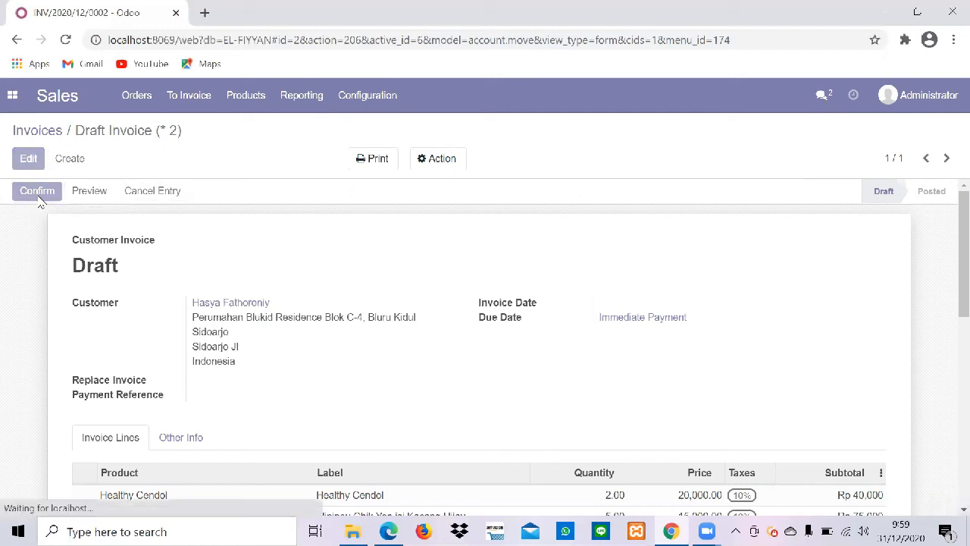
{"action": "scroll", "coordinate": [239, 285], "scroll_direction": "down", "scroll_amount": 1}
{"action": "scroll", "coordinate": [238, 285], "scroll_direction": "up", "scroll_amount": 1}
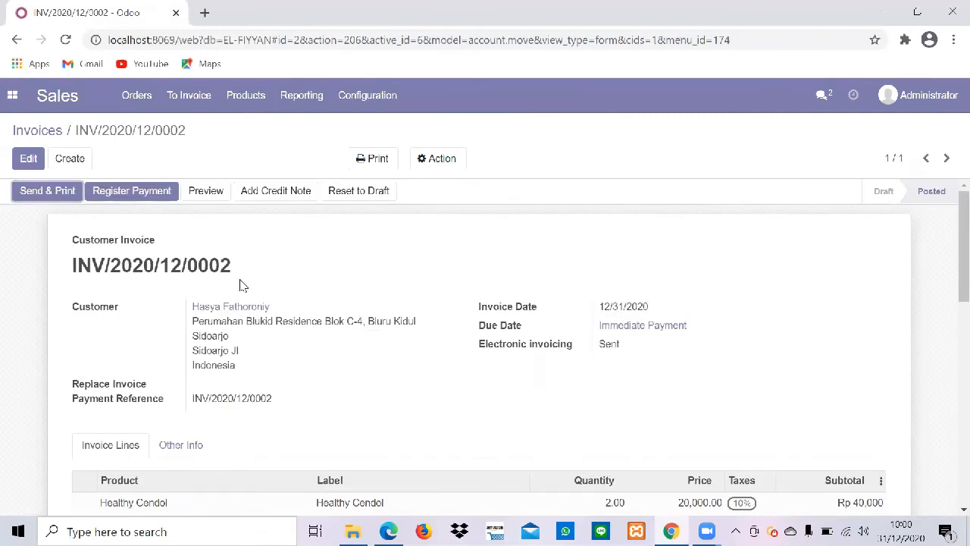
{"action": "scroll", "coordinate": [239, 285], "scroll_direction": "down", "scroll_amount": 6}
{"action": "scroll", "coordinate": [239, 285], "scroll_direction": "up", "scroll_amount": 6}
Open the send-and-print form for the posted invoice and review its recipients, subject, message, PDF attachment and template.
{"action": "left_click", "coordinate": [53, 195]}
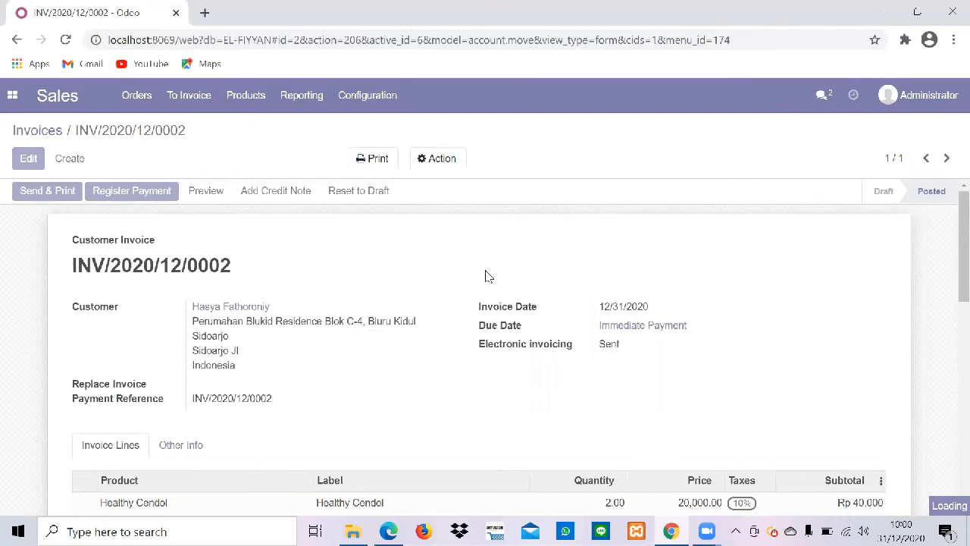
{"action": "scroll", "coordinate": [423, 303], "scroll_direction": "down", "scroll_amount": 1}
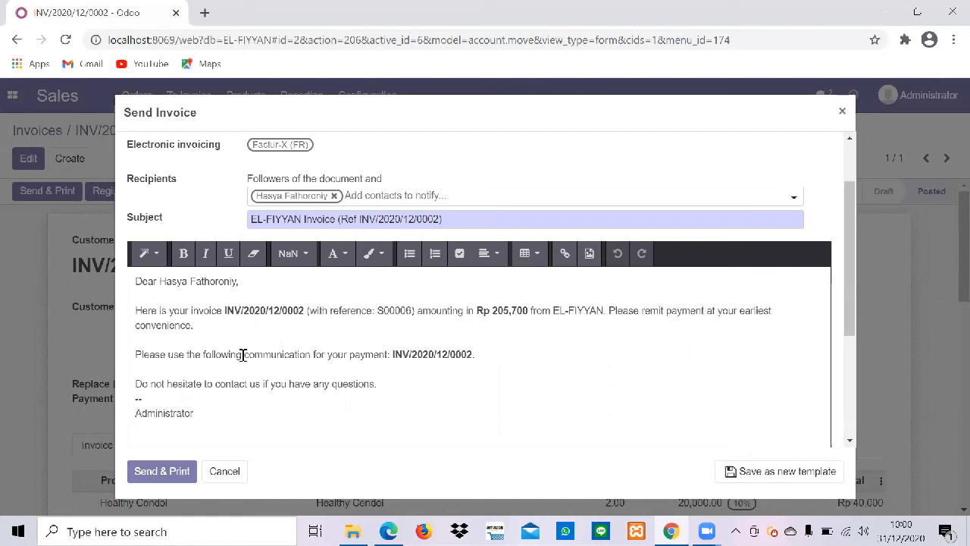
{"action": "scroll", "coordinate": [452, 367], "scroll_direction": "down", "scroll_amount": 1}
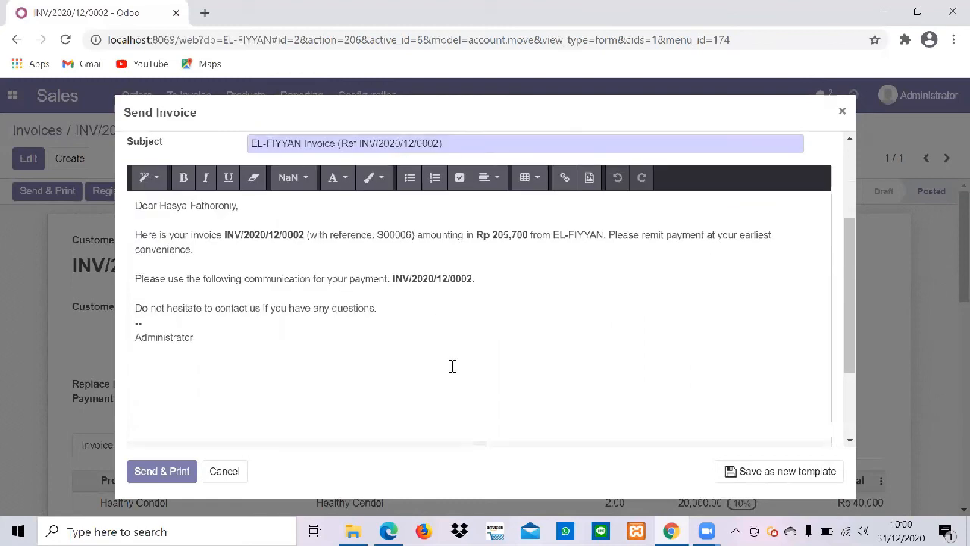
{"action": "scroll", "coordinate": [444, 302], "scroll_direction": "down", "scroll_amount": 1}
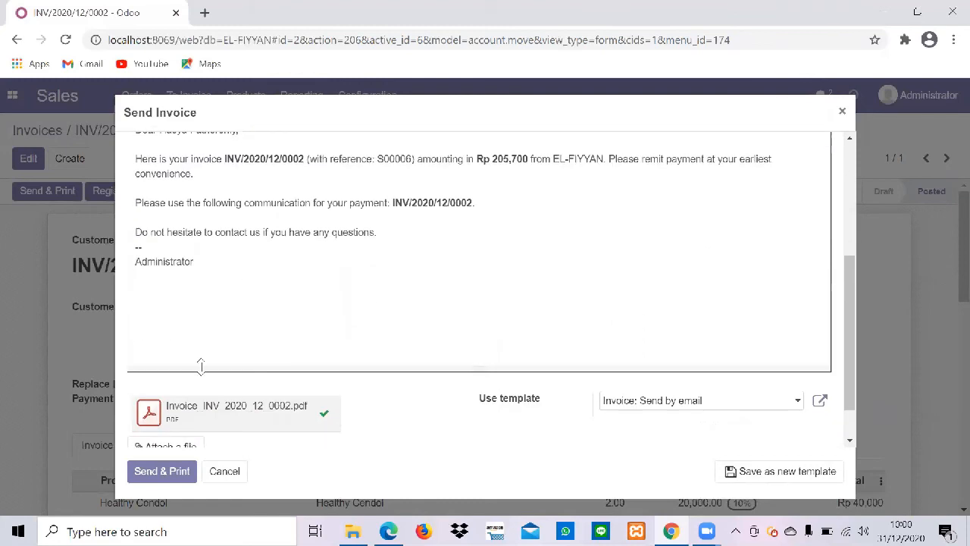
{"action": "scroll", "coordinate": [201, 366], "scroll_direction": "down", "scroll_amount": 1}
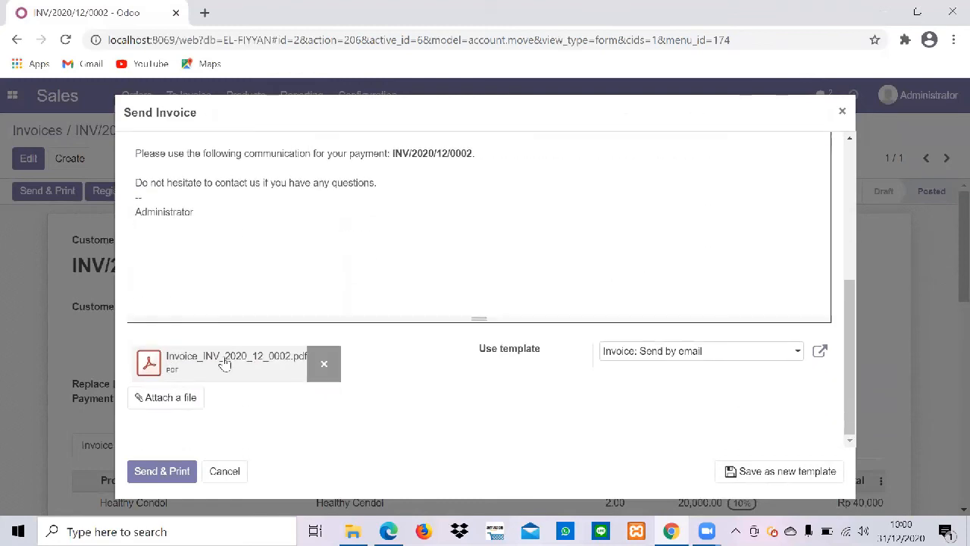
Download the attached invoice PDF, open it, and examine its invoice number, customer details, product lines, totals and footer.
{"action": "left_click", "coordinate": [296, 362]}
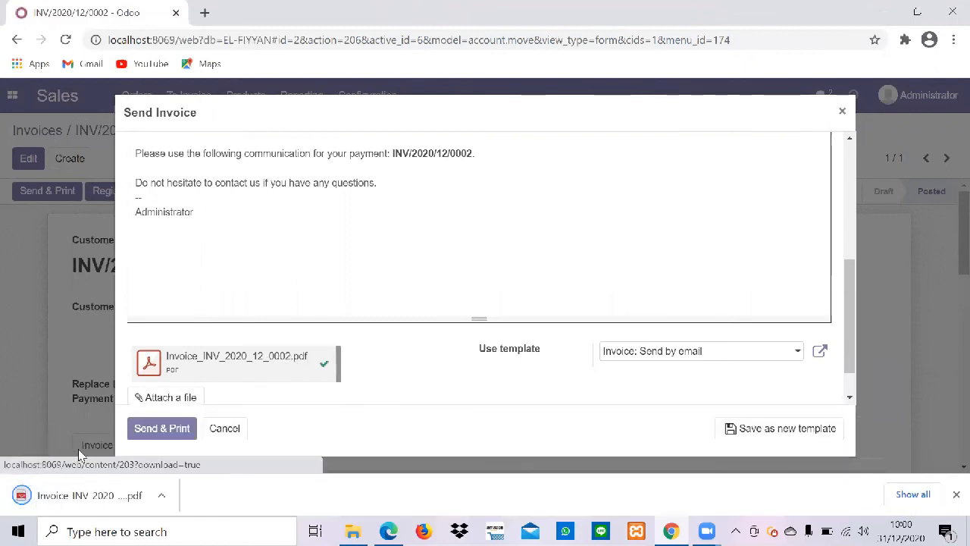
{"action": "left_click", "coordinate": [76, 496]}
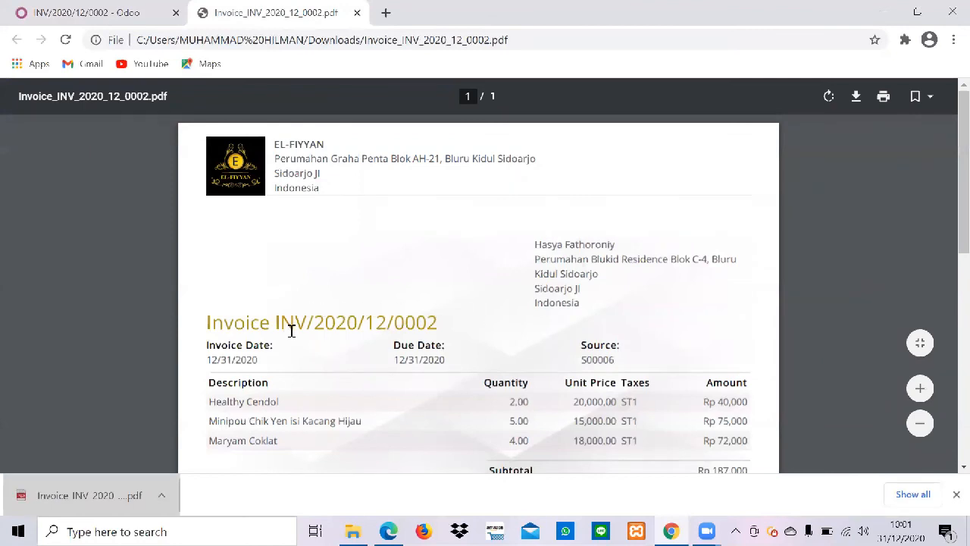
{"action": "left_click_drag", "start_coordinate": [277, 323], "coordinate": [437, 326]}
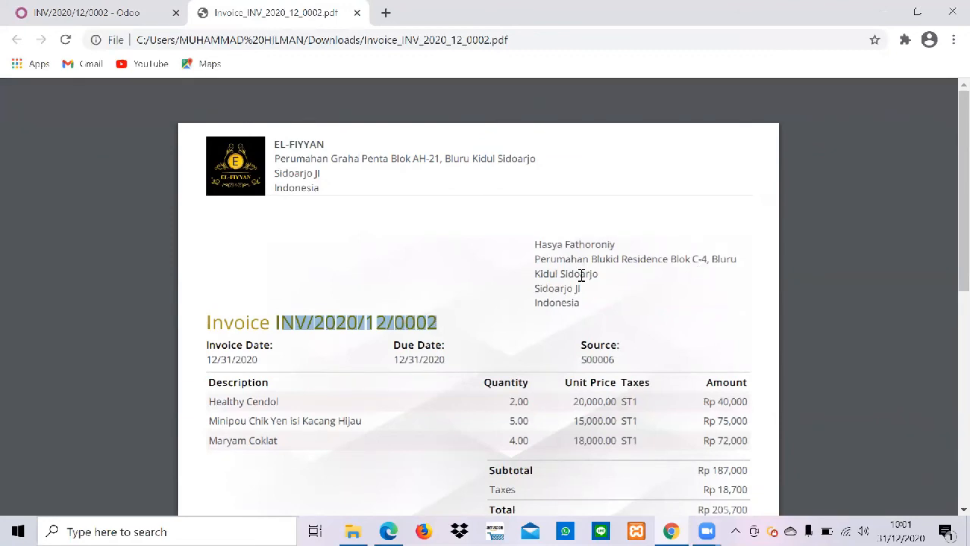
{"action": "scroll", "coordinate": [581, 275], "scroll_direction": "down", "scroll_amount": 3}
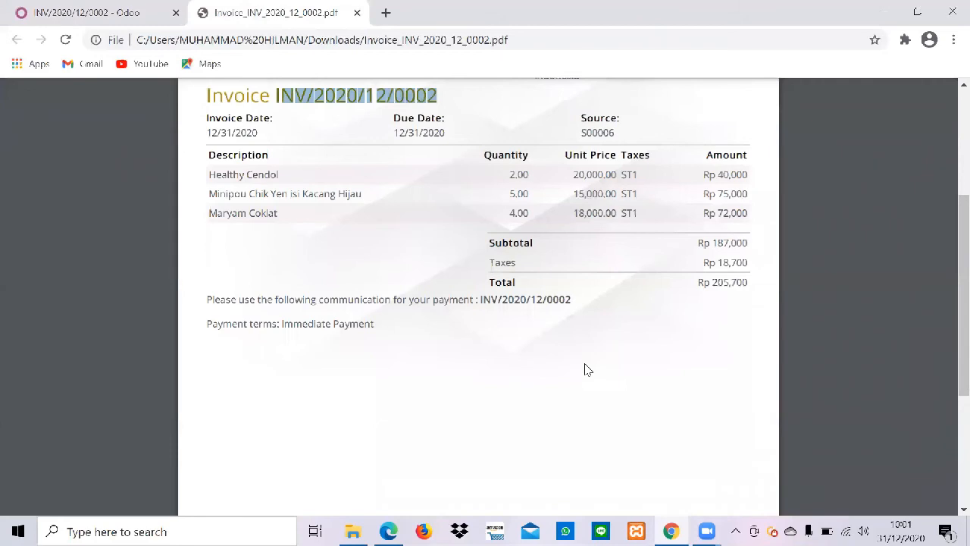
{"action": "scroll", "coordinate": [585, 369], "scroll_direction": "down", "scroll_amount": 2}
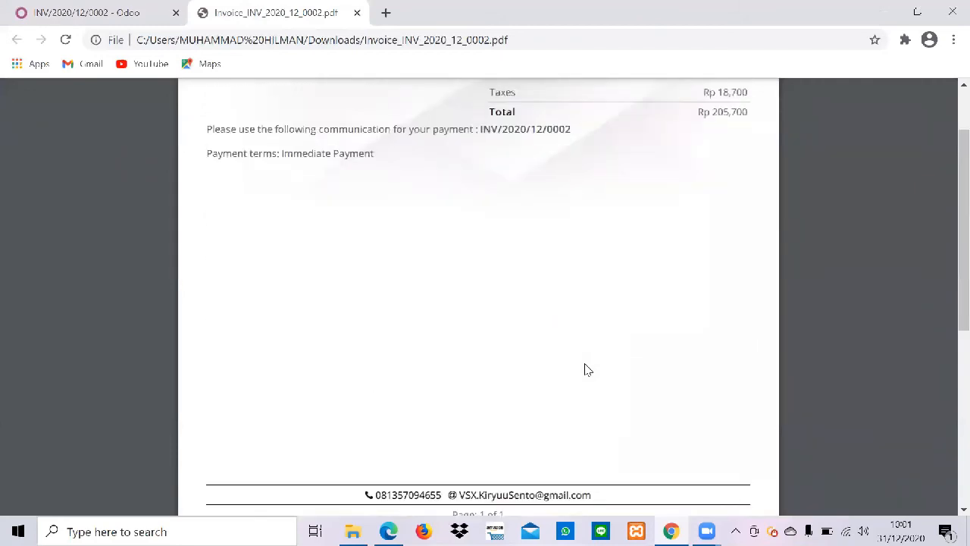
{"action": "scroll", "coordinate": [584, 364], "scroll_direction": "up", "scroll_amount": 6}
Return to Odoo, cancel the Send Invoice form, and go back to the Invoices list.
{"action": "left_click", "coordinate": [87, 12]}
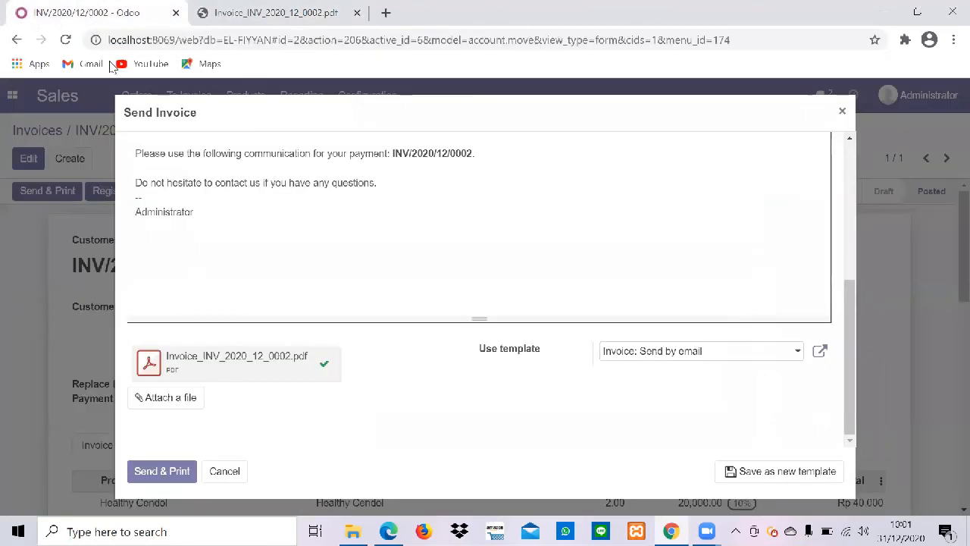
{"action": "left_click", "coordinate": [225, 471]}
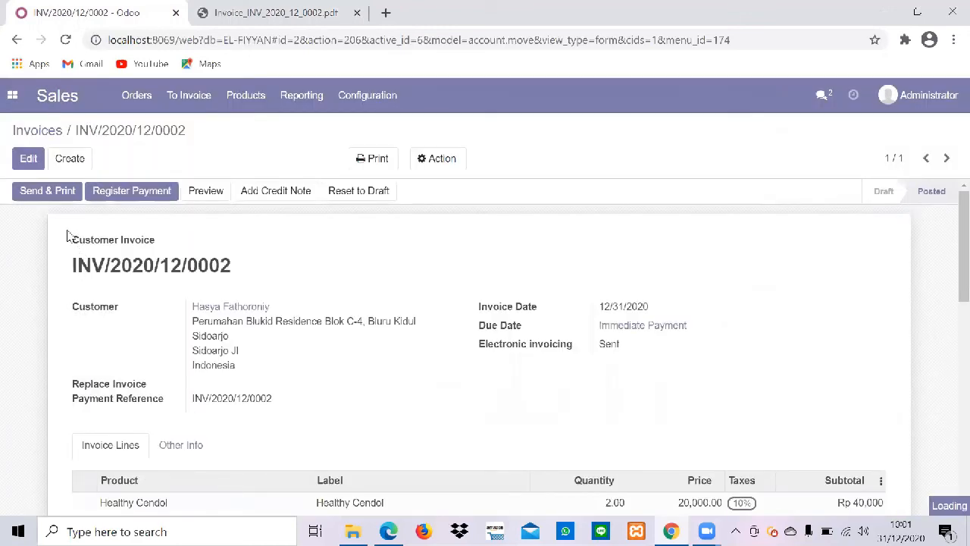
{"action": "left_click", "coordinate": [46, 133]}
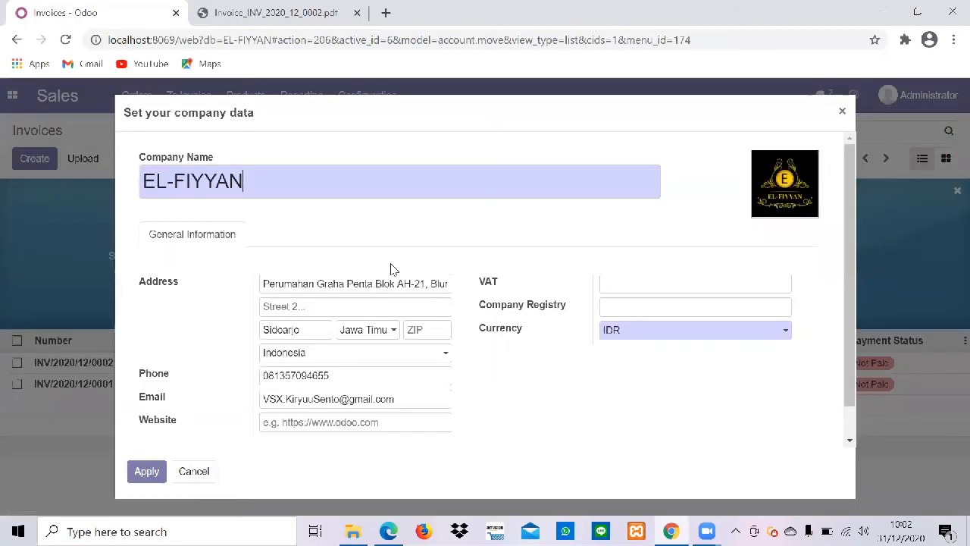
Review the company name, logo, address, contact fields and currency in the Company Data setup and close it without applying changes.
{"action": "left_click", "coordinate": [842, 112]}
{"action": "left_click", "coordinate": [155, 239]}
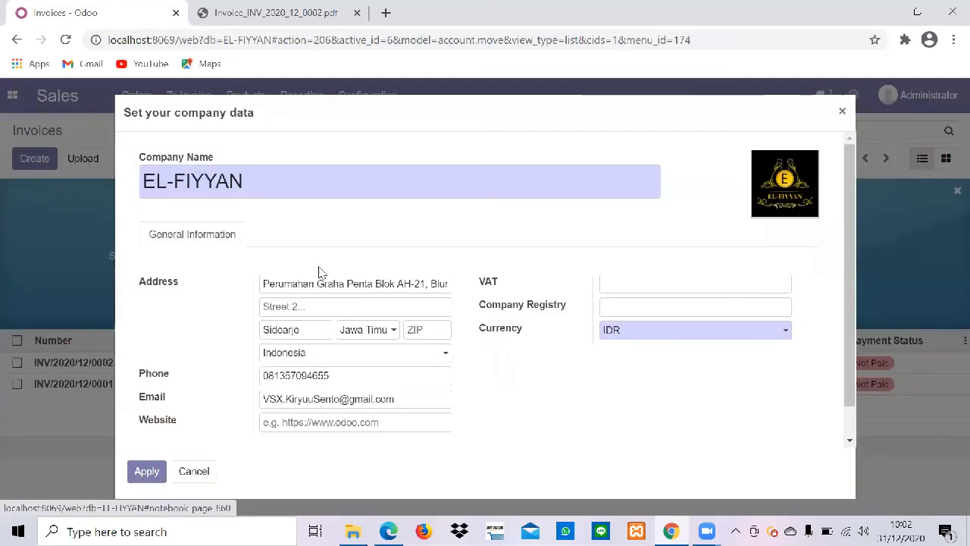
{"action": "scroll", "coordinate": [320, 271], "scroll_direction": "down", "scroll_amount": 1}
{"action": "scroll", "coordinate": [321, 265], "scroll_direction": "up", "scroll_amount": 1}
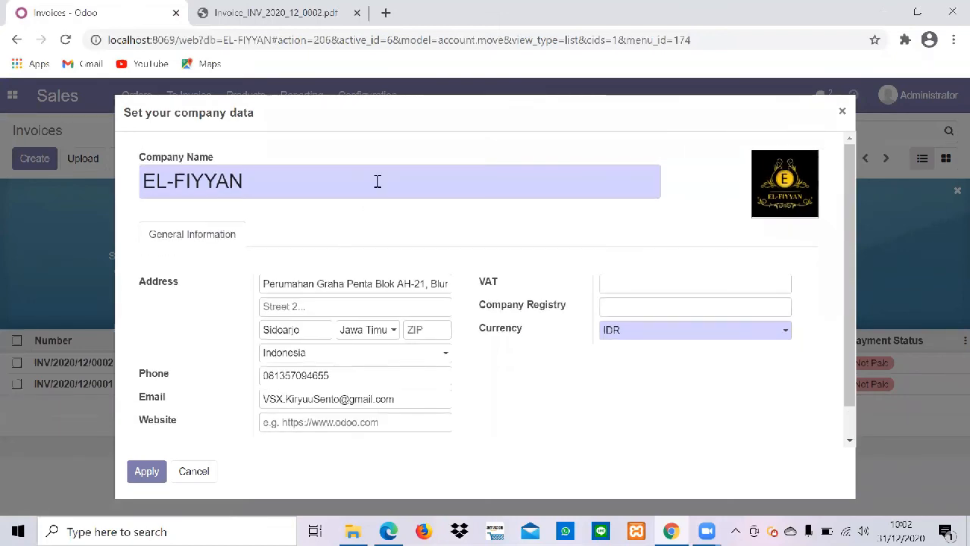
{"action": "scroll", "coordinate": [338, 284], "scroll_direction": "down", "scroll_amount": 1}
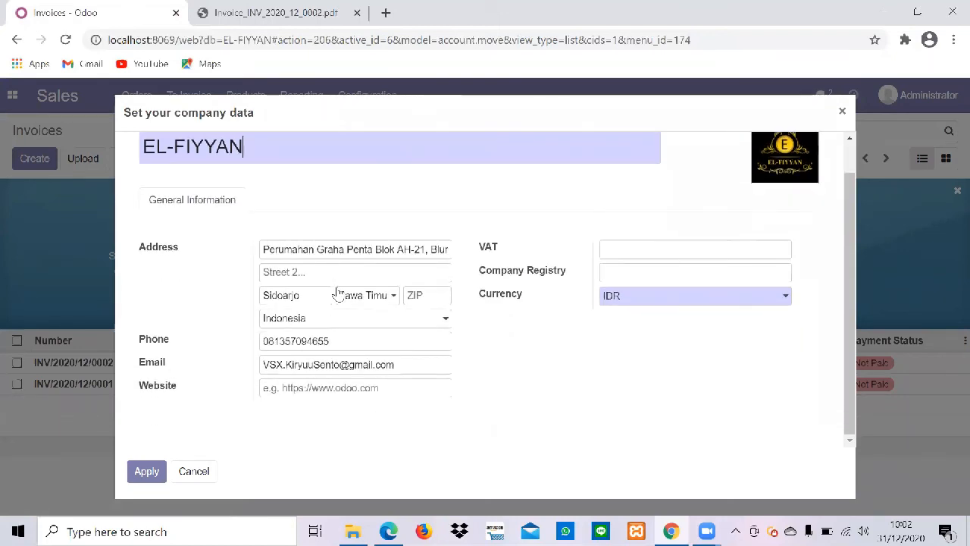
{"action": "scroll", "coordinate": [336, 280], "scroll_direction": "up", "scroll_amount": 1}
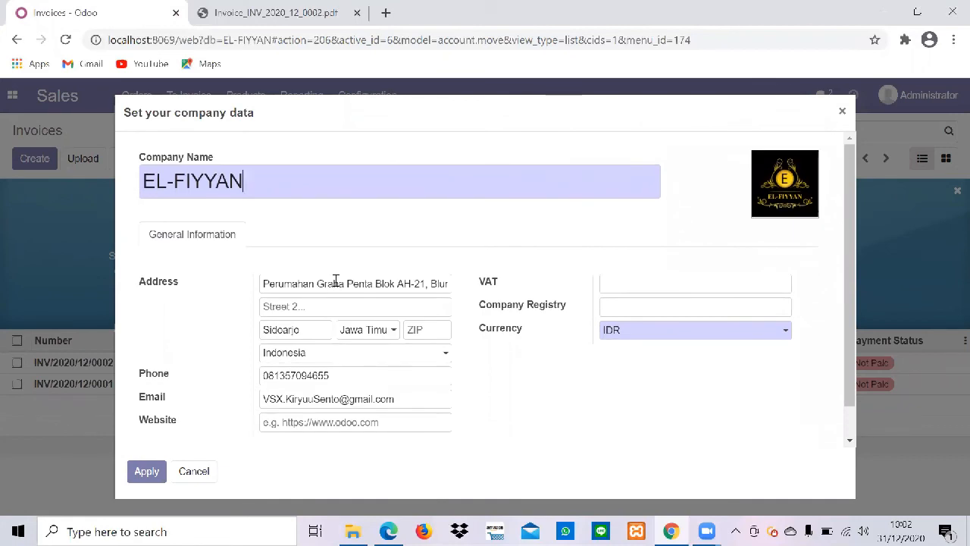
{"action": "scroll", "coordinate": [334, 282], "scroll_direction": "down", "scroll_amount": 1}
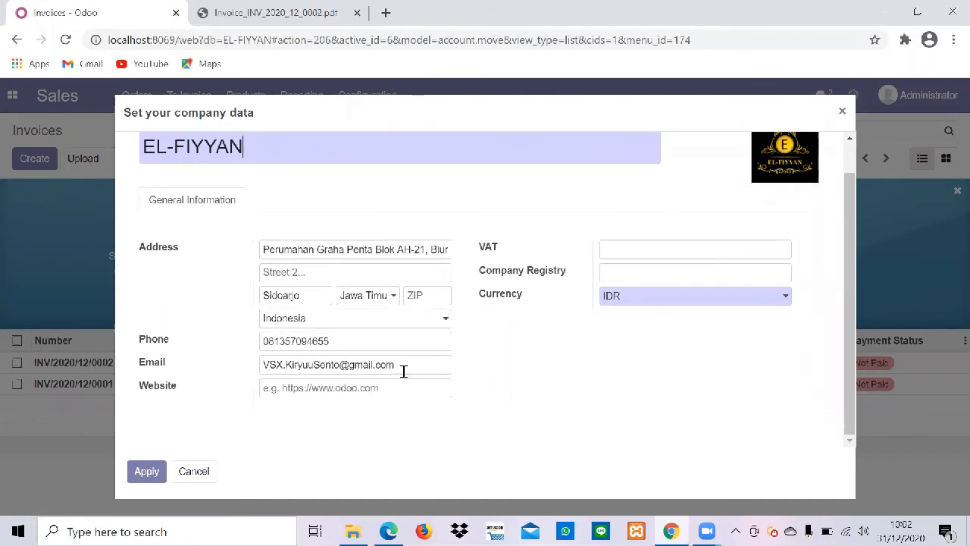
{"action": "scroll", "coordinate": [413, 362], "scroll_direction": "up", "scroll_amount": 1}
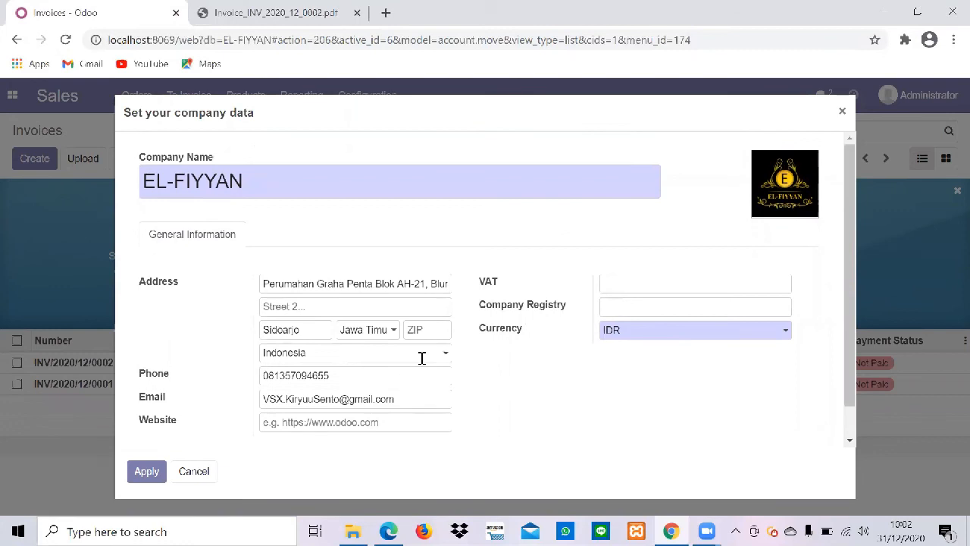
{"action": "left_click", "coordinate": [840, 112]}
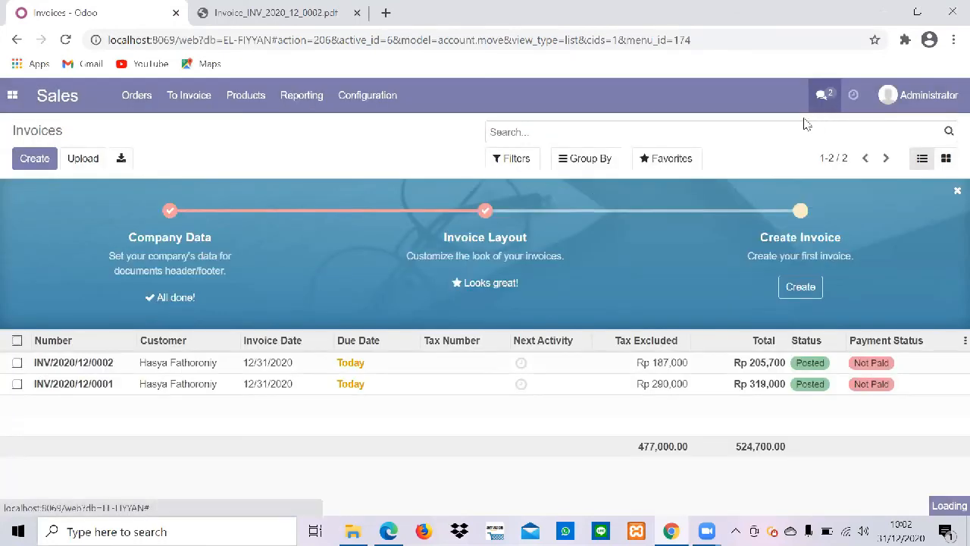
Examine the Invoice Layout setup, including layout style, logo, colors, font, footer and document preview, and close it without saving.
{"action": "left_click", "coordinate": [459, 245]}
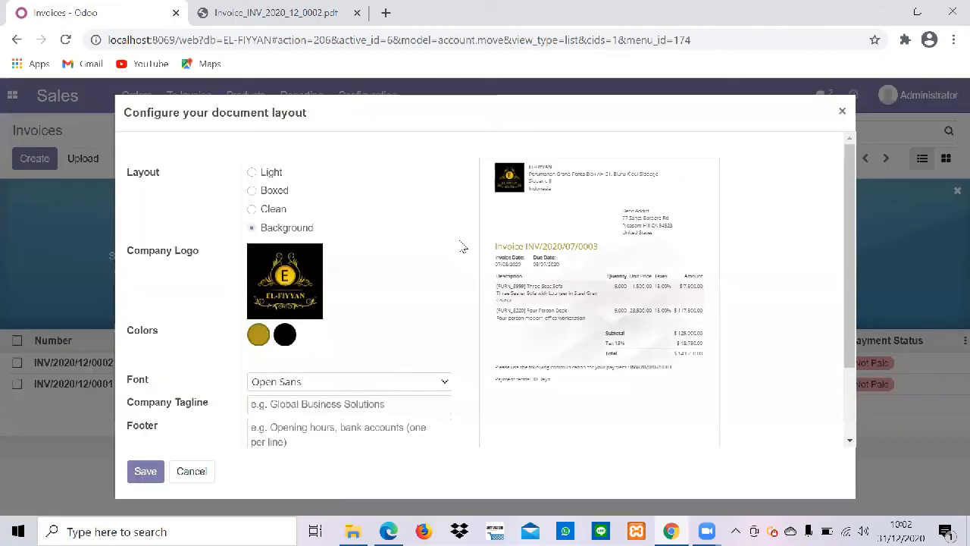
{"action": "scroll", "coordinate": [544, 266], "scroll_direction": "down", "scroll_amount": 2}
{"action": "scroll", "coordinate": [544, 268], "scroll_direction": "up", "scroll_amount": 2}
{"action": "scroll", "coordinate": [544, 268], "scroll_direction": "down", "scroll_amount": 2}
{"action": "scroll", "coordinate": [544, 267], "scroll_direction": "up", "scroll_amount": 3}
{"action": "left_click", "coordinate": [842, 112]}
Reopen the Company Data setup, recheck the address, contact and currency fields, and close it.
{"action": "left_click", "coordinate": [152, 245]}
{"action": "scroll", "coordinate": [464, 280], "scroll_direction": "down", "scroll_amount": 1}
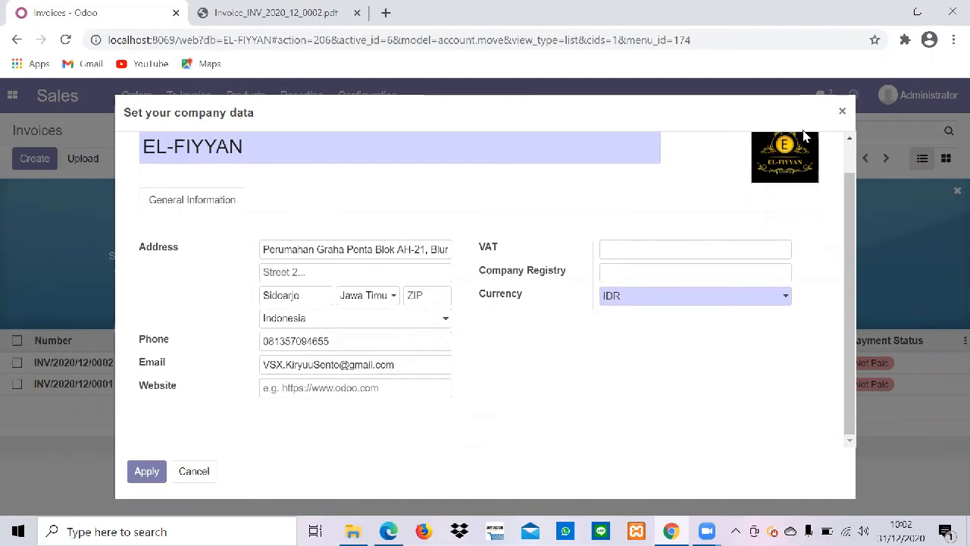
{"action": "left_click", "coordinate": [842, 112]}
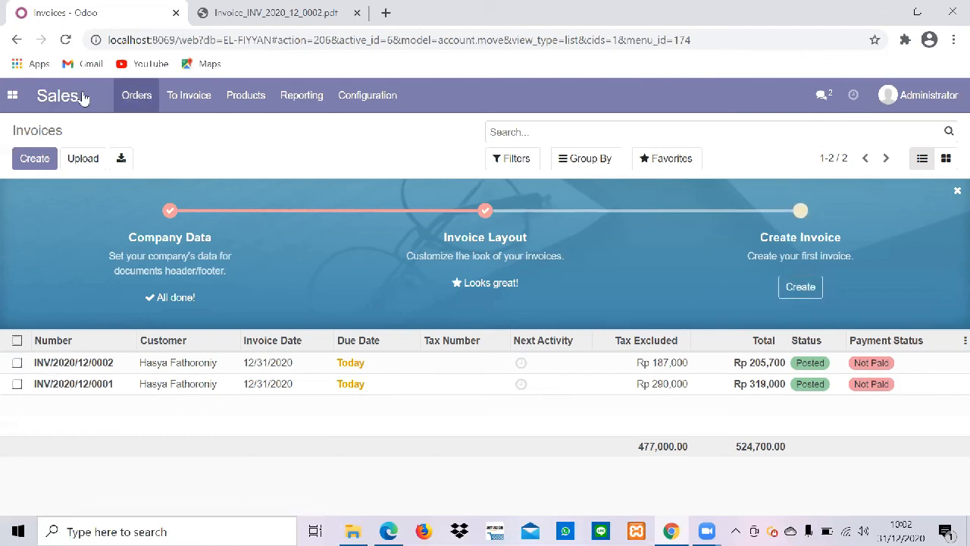
Show the order-related pages available in Sales.
{"action": "left_click", "coordinate": [135, 100]}
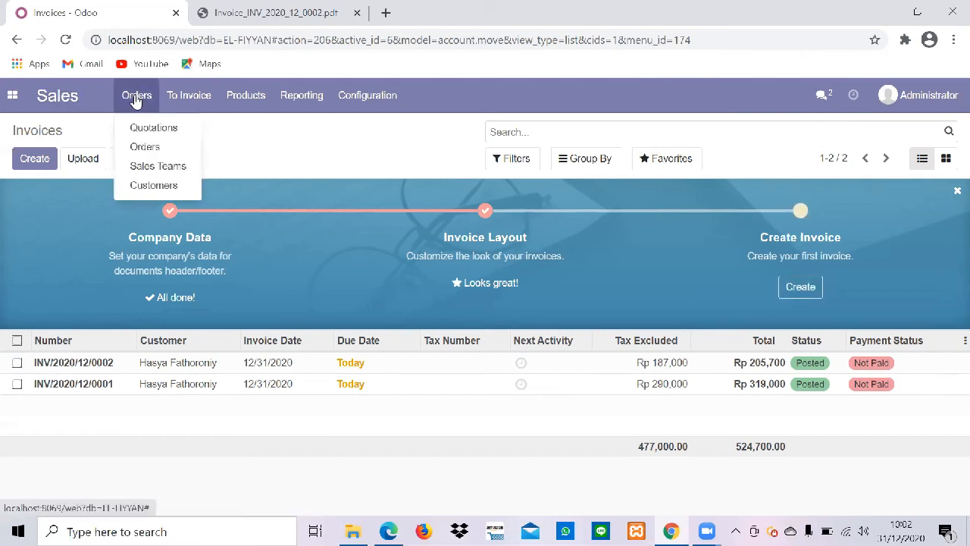